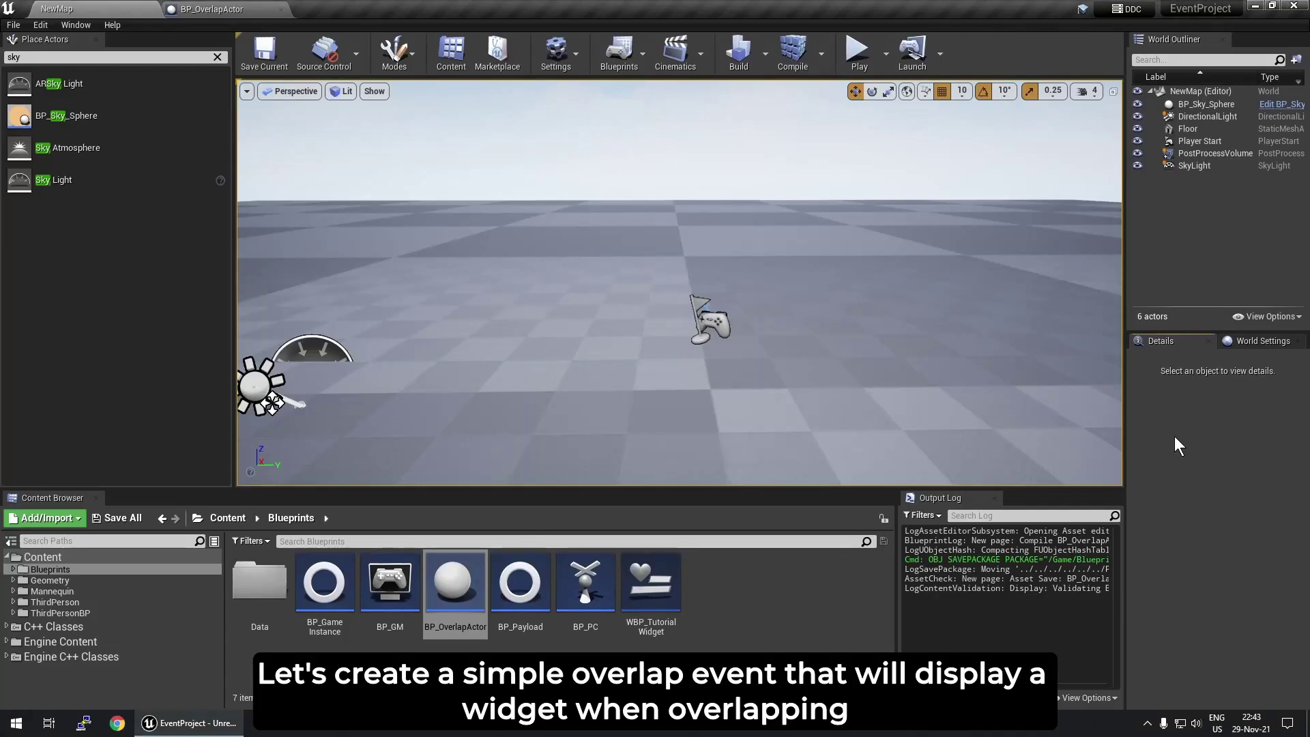
Step: Open BP_OverlapActor and add a Box Collision component to it
{"action": "double_click", "coordinate": [464, 600]}
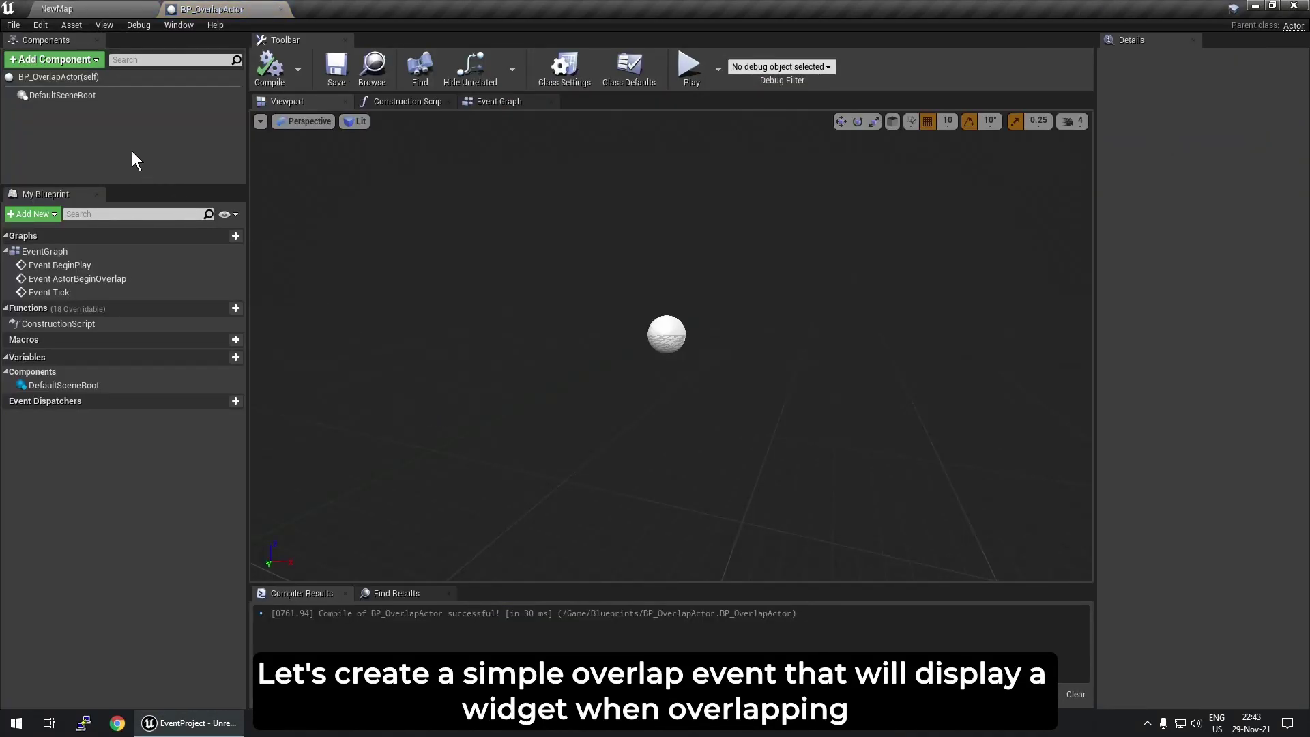
{"action": "left_click", "coordinate": [59, 61]}
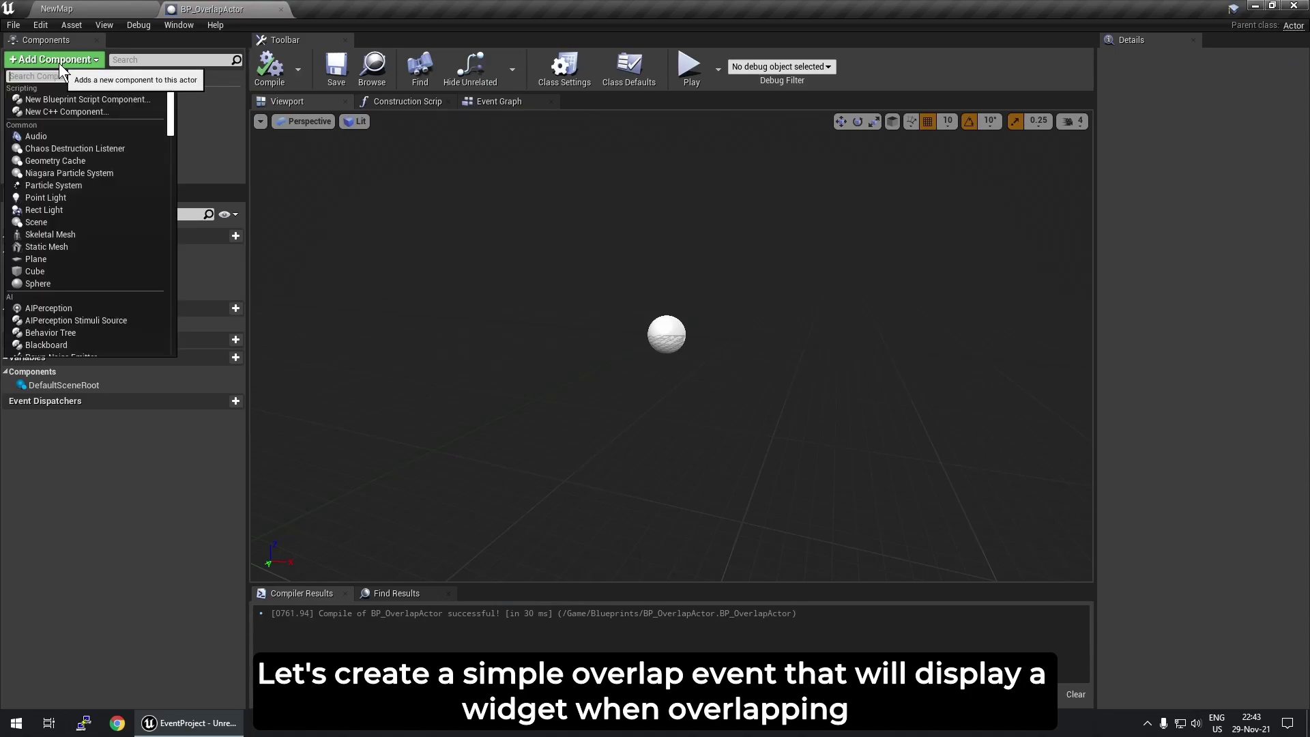
{"action": "type", "text": "box"}
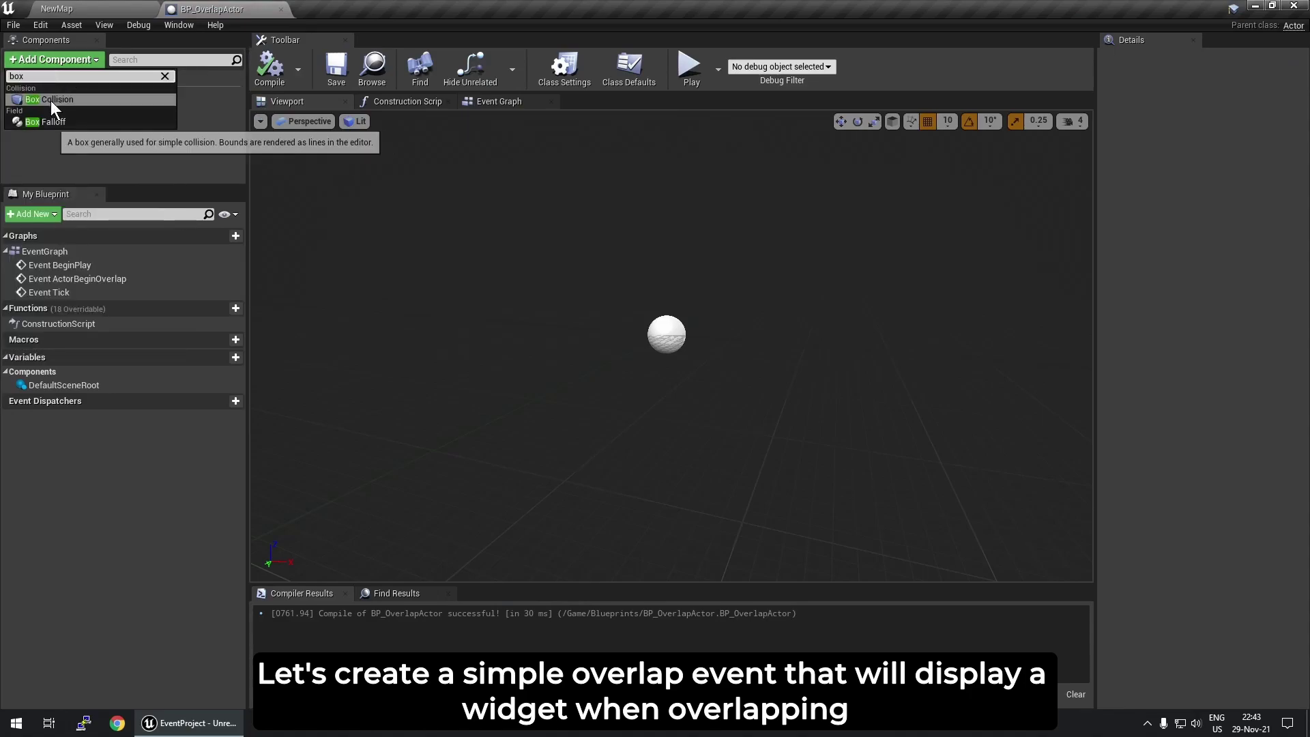
{"action": "left_click", "coordinate": [50, 100]}
{"action": "left_click", "coordinate": [134, 168]}
{"action": "left_click_drag", "start_coordinate": [140, 186], "coordinate": [144, 231]}
{"action": "left_click", "coordinate": [60, 108]}
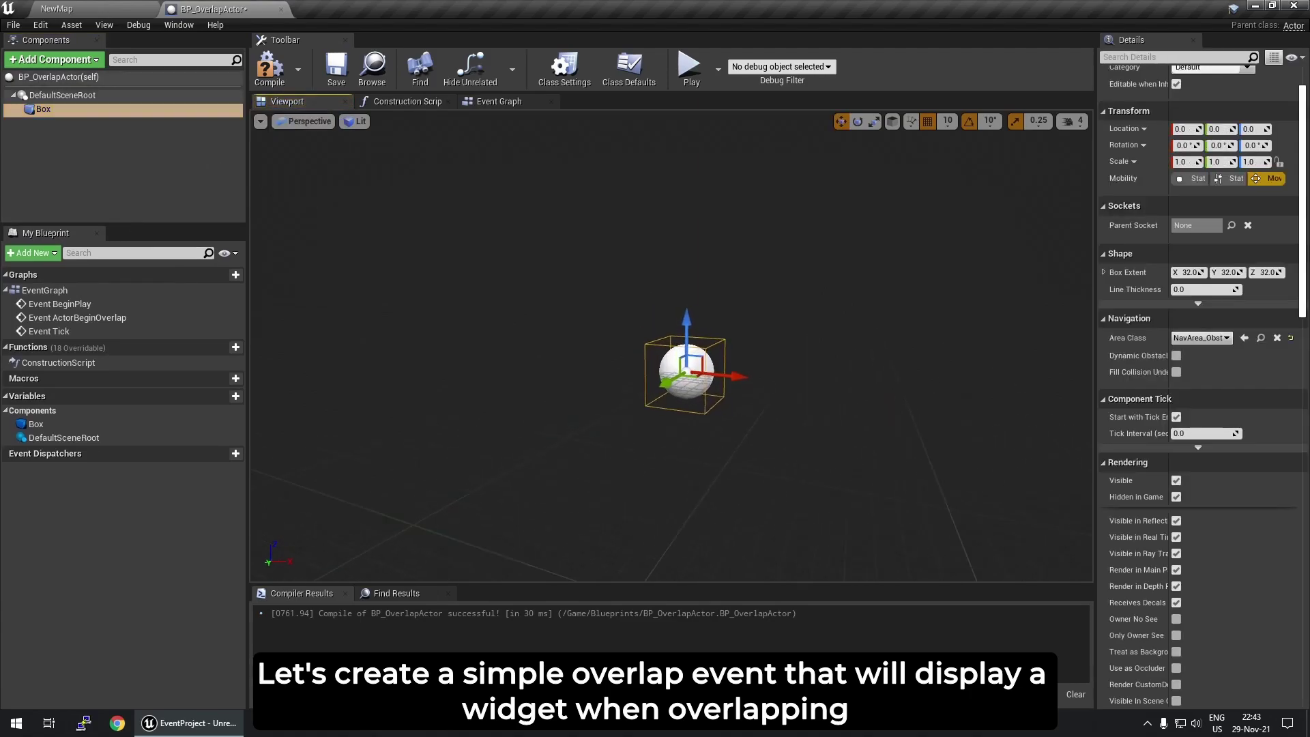
Step: Scale the Box collision up to 2.25
{"action": "key", "text": "r"}
{"action": "scroll", "coordinate": [759, 386], "scroll_direction": "up", "scroll_amount": 3}
{"action": "left_click_drag", "start_coordinate": [697, 372], "coordinate": [723, 341]}
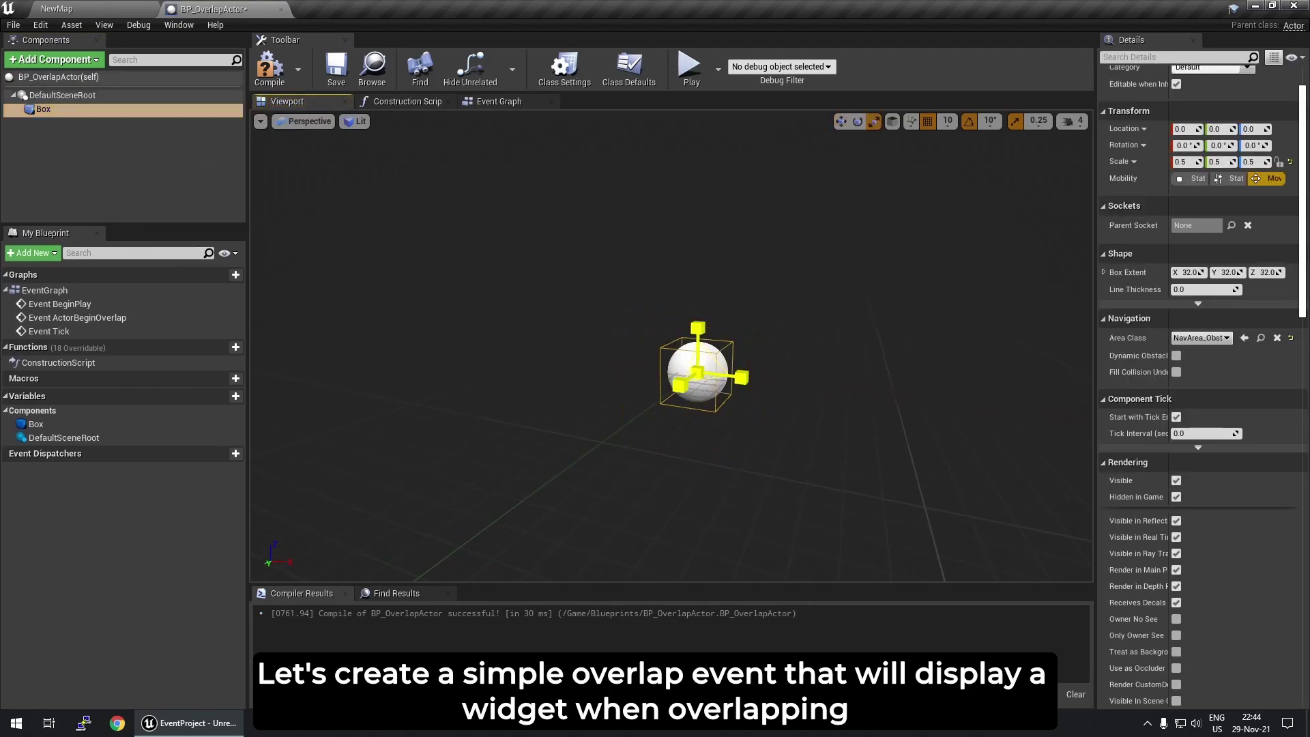
{"action": "scroll", "coordinate": [858, 462], "scroll_direction": "down", "scroll_amount": 3}
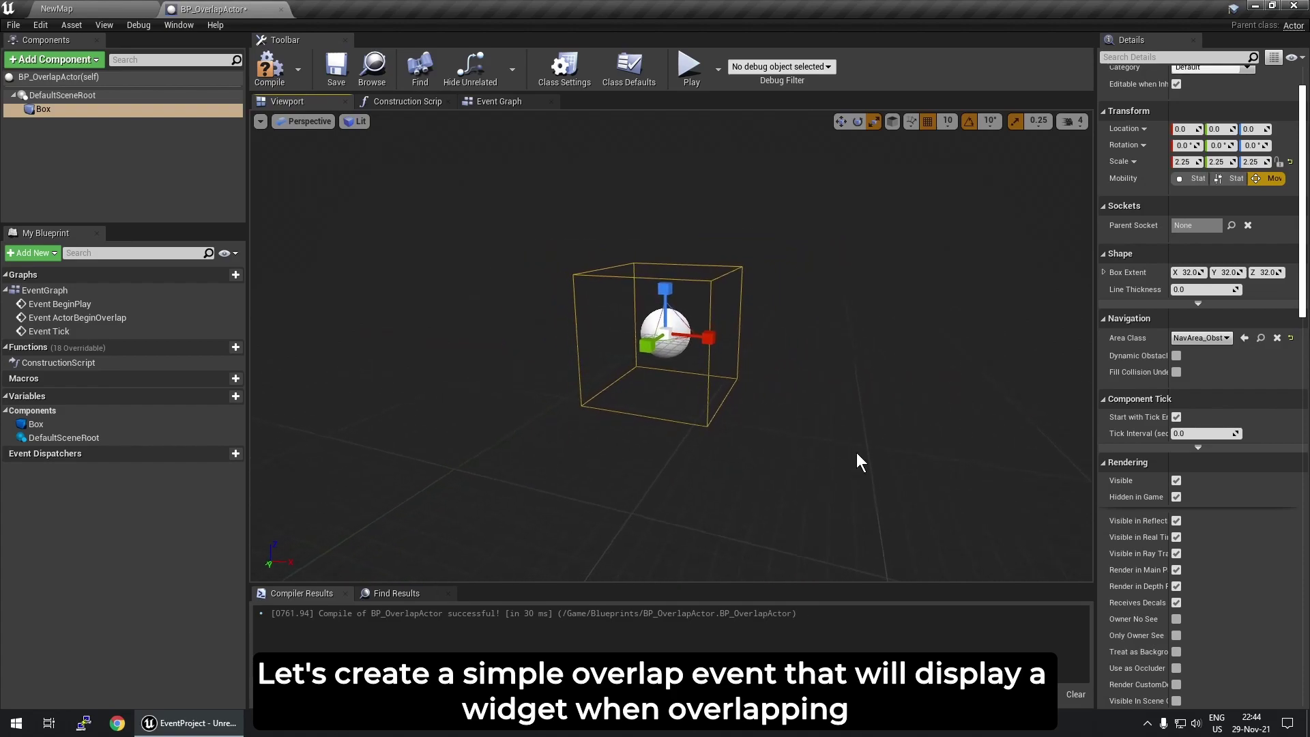
Step: Make the Box visible in game with line thickness 5.0, then compile and save
{"action": "right_click_drag", "start_coordinate": [1232, 457], "coordinate": [1225, 383]}
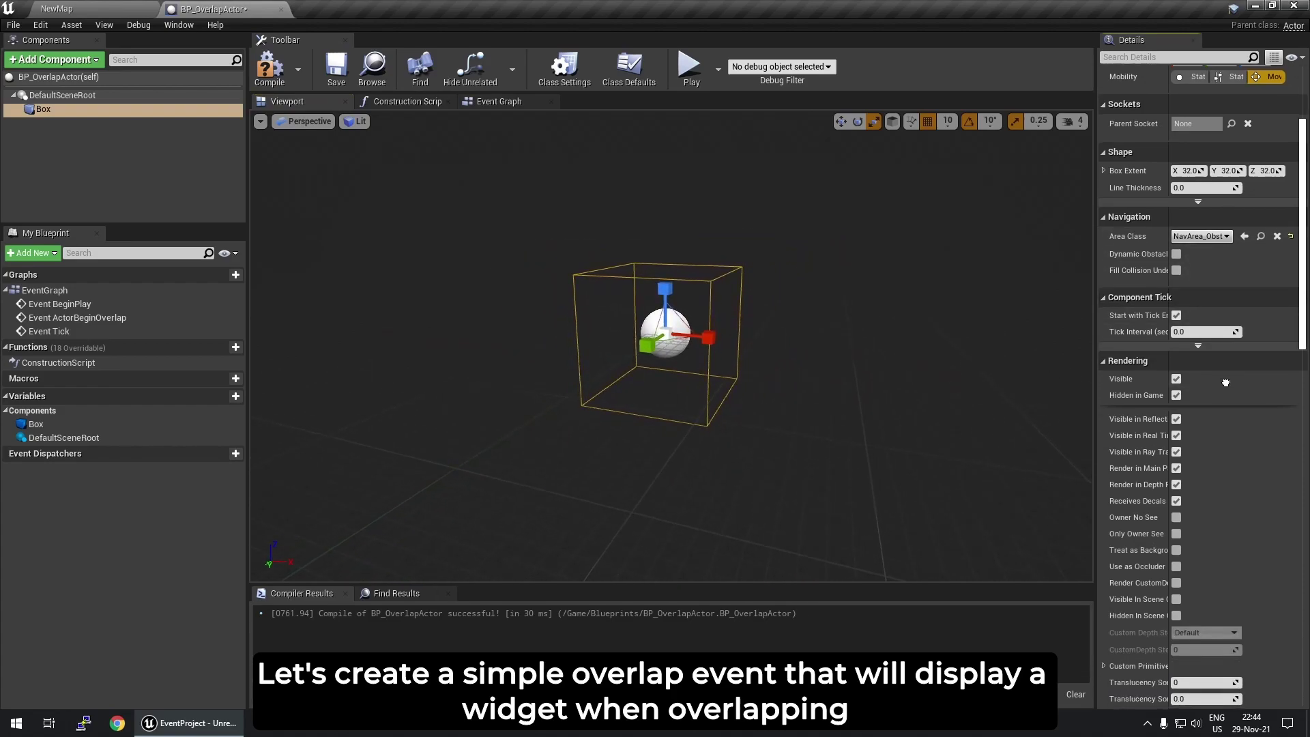
{"action": "left_click", "coordinate": [1176, 395]}
{"action": "left_click", "coordinate": [1198, 345]}
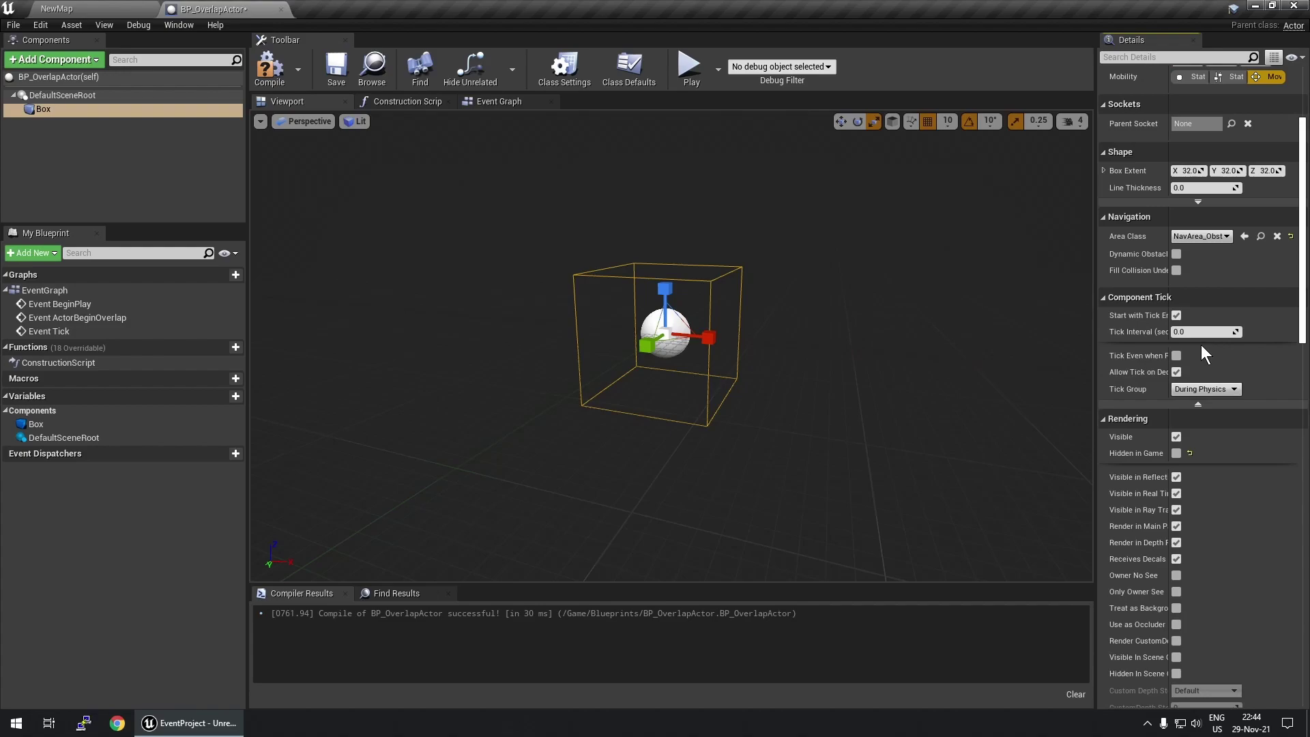
{"action": "left_click", "coordinate": [1198, 201]}
{"action": "left_click", "coordinate": [1235, 188]}
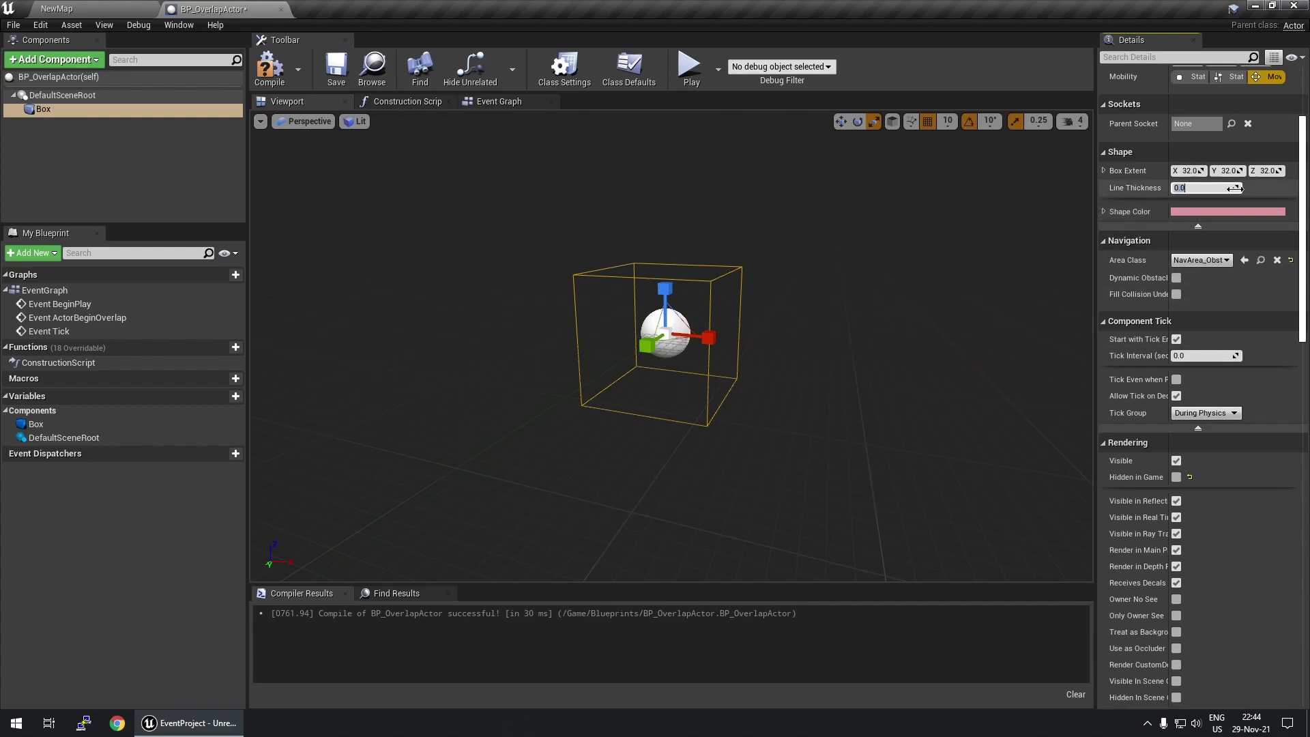
{"action": "type", "text": "5"}
{"action": "key", "text": "Return"}
{"action": "left_click", "coordinate": [270, 68]}
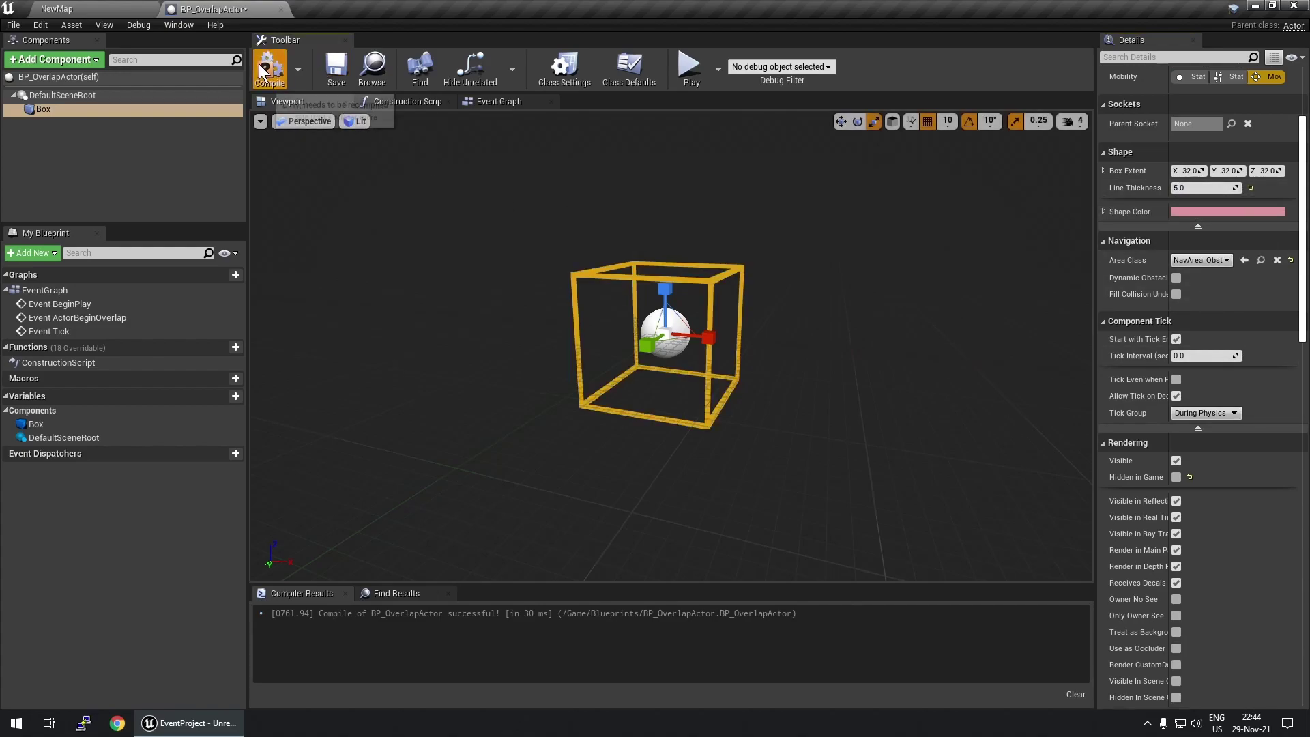
Step: Add Box begin- and end-overlap event nodes from the Details Events section
{"action": "scroll", "coordinate": [1246, 535], "scroll_direction": "down", "scroll_amount": 5}
{"action": "scroll", "coordinate": [1206, 203], "scroll_direction": "down", "scroll_amount": 10}
{"action": "scroll", "coordinate": [1221, 379], "scroll_direction": "down", "scroll_amount": 15}
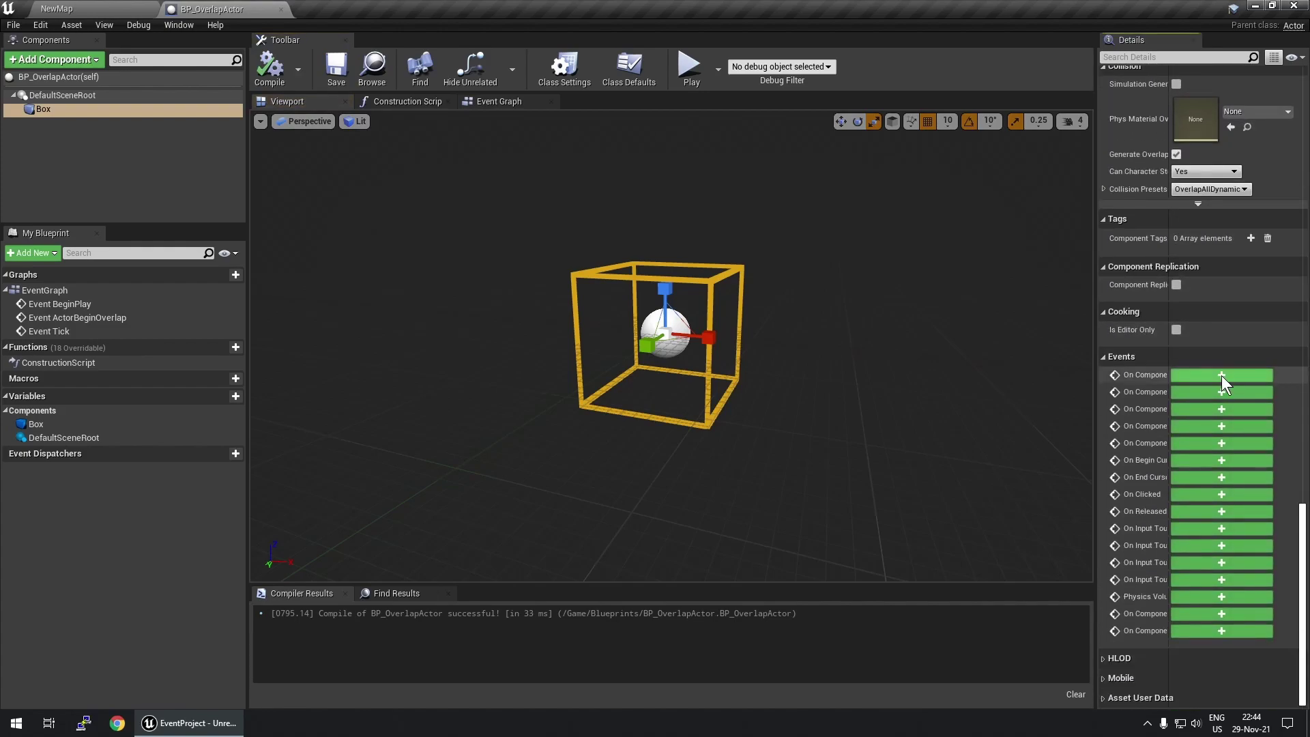
{"action": "left_click_drag", "start_coordinate": [1094, 418], "coordinate": [979, 417]}
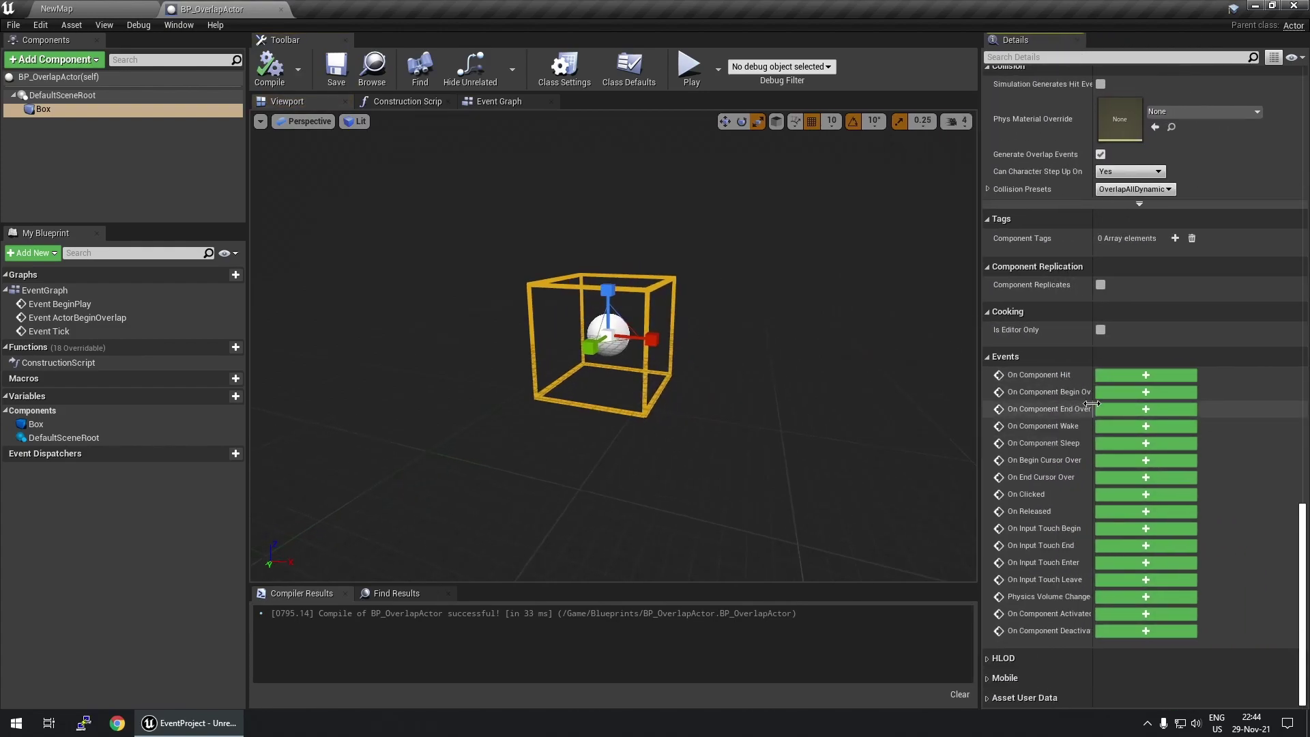
{"action": "left_click_drag", "start_coordinate": [1091, 404], "coordinate": [1119, 403]}
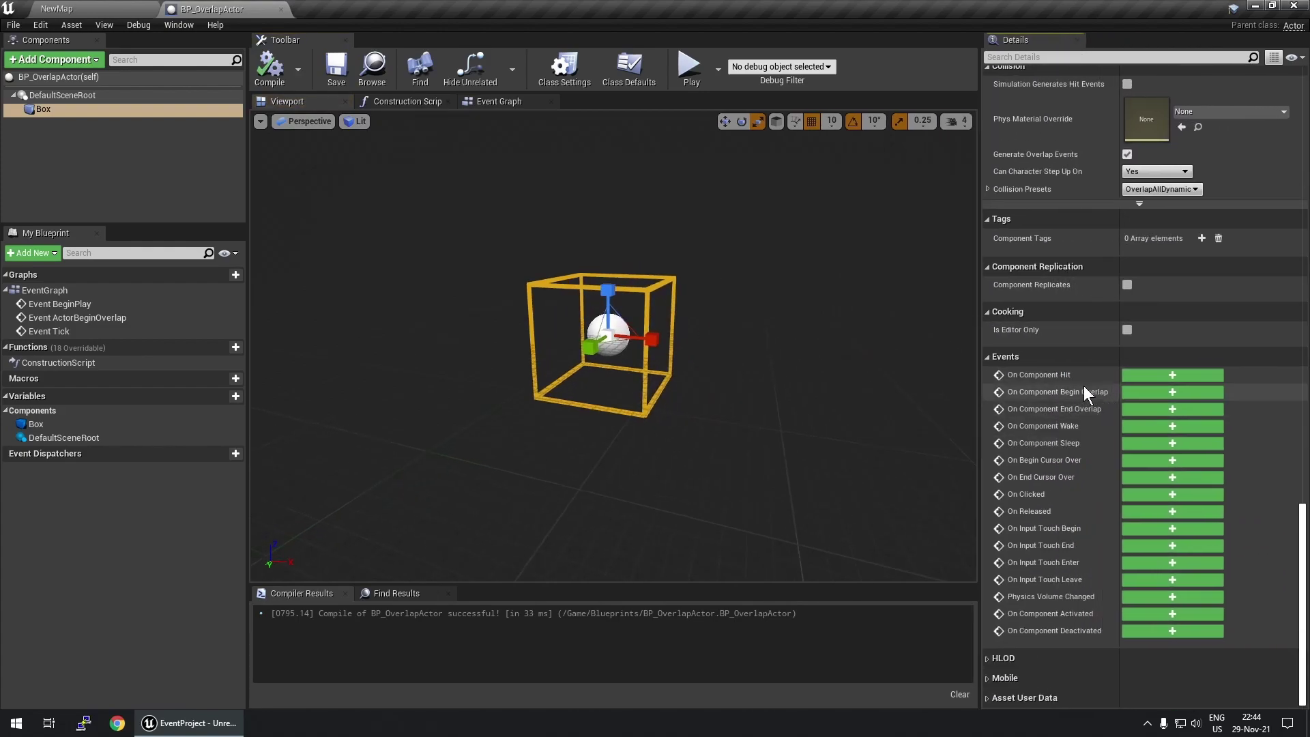
{"action": "left_click", "coordinate": [1141, 394]}
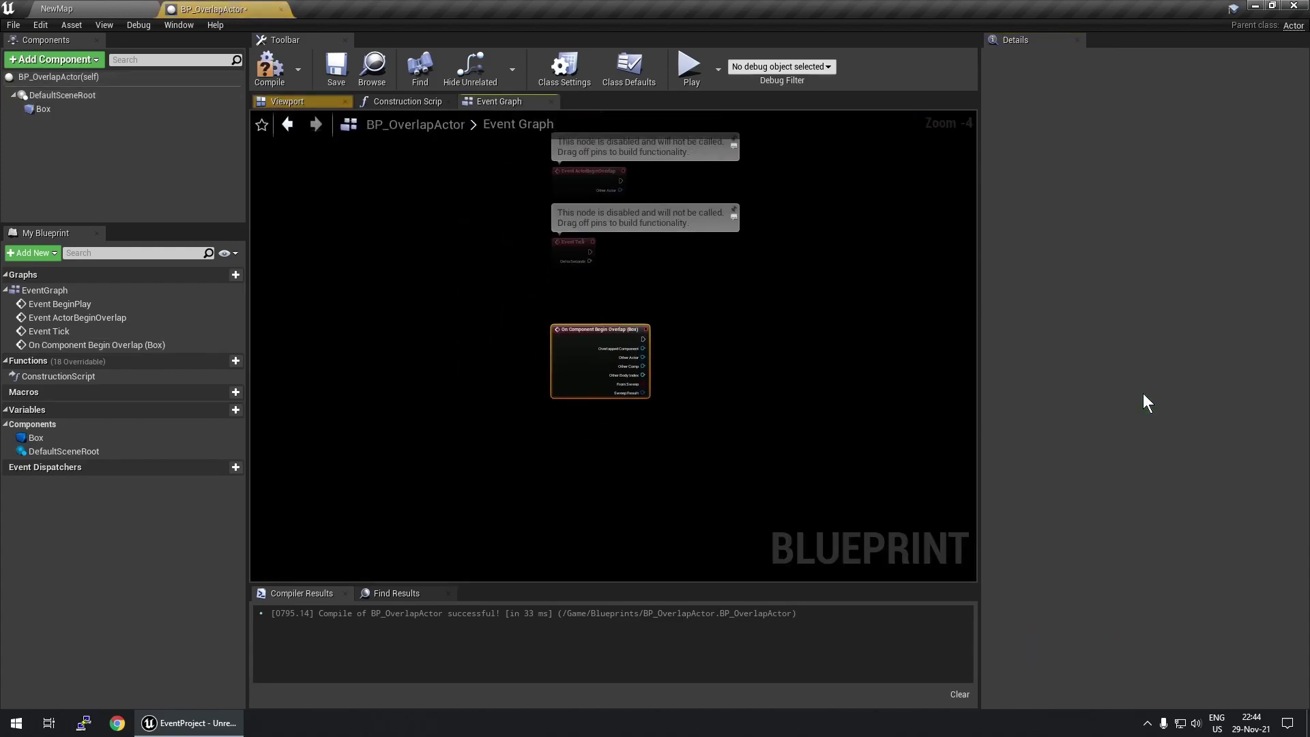
{"action": "left_click", "coordinate": [22, 107]}
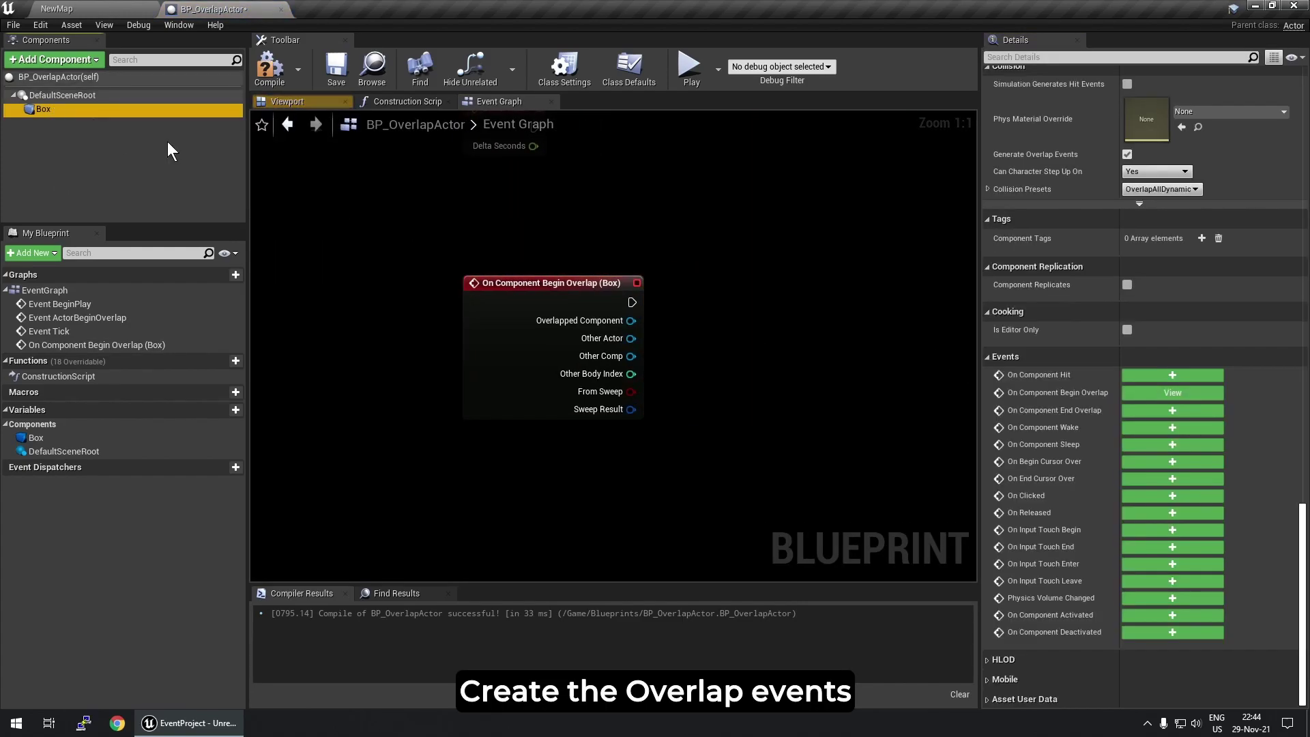
{"action": "left_click", "coordinate": [1151, 411]}
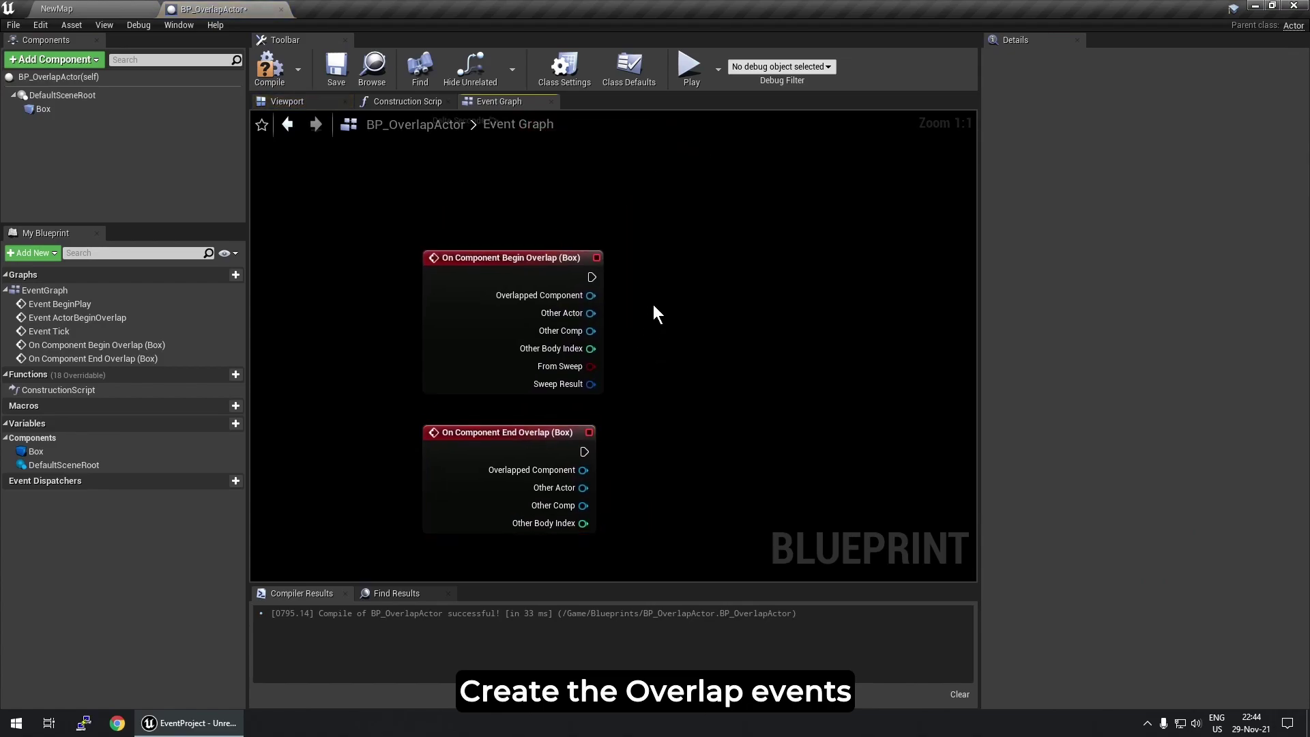
Step: Wire Begin Overlap into an Invoke Bool Event using the MyOverlapEvent identifier
{"action": "right_click", "coordinate": [588, 244]}
{"action": "type", "text": "inv"}
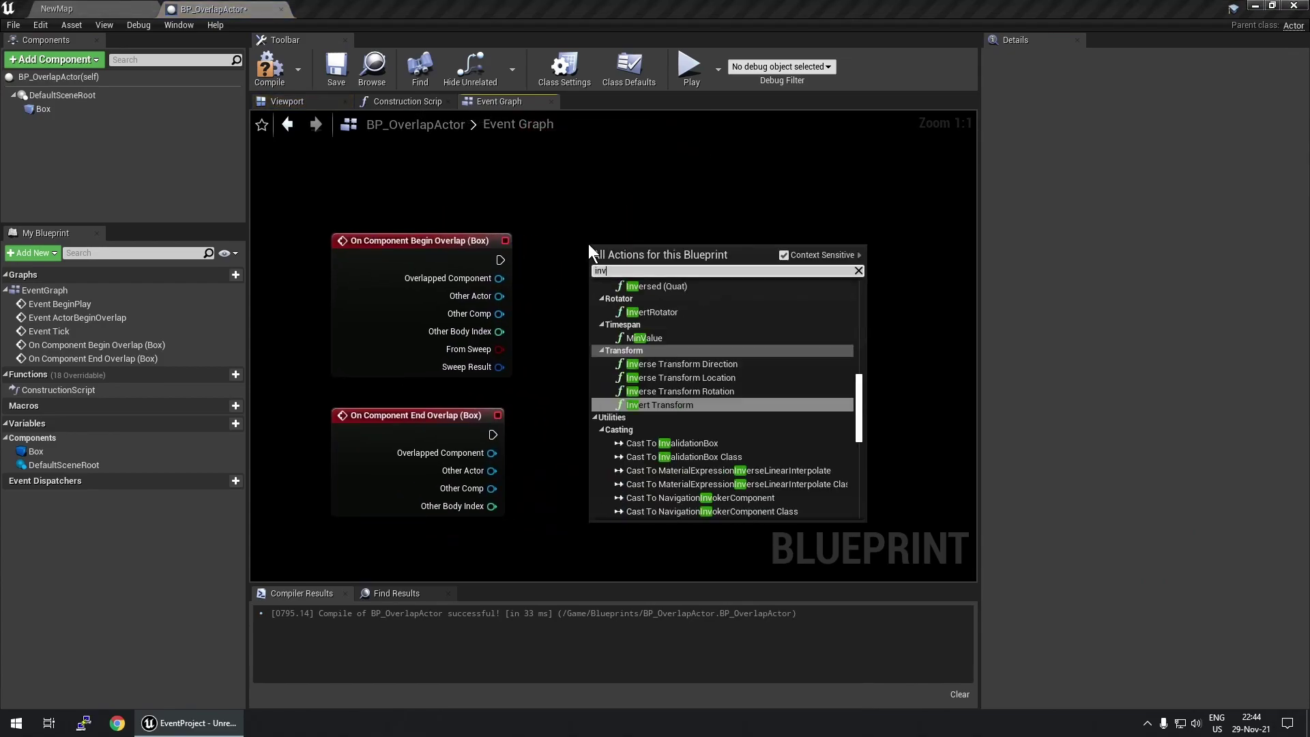
{"action": "type", "text": "oke event"}
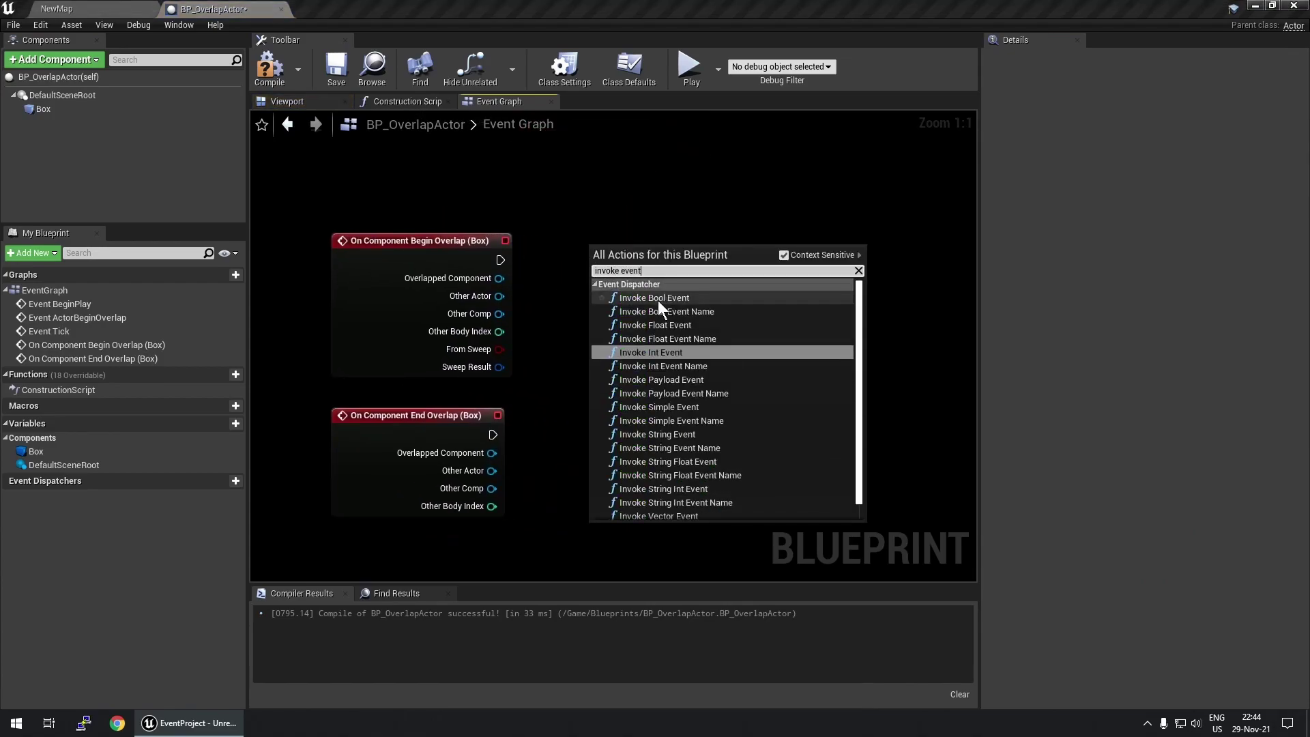
{"action": "left_click", "coordinate": [656, 297]}
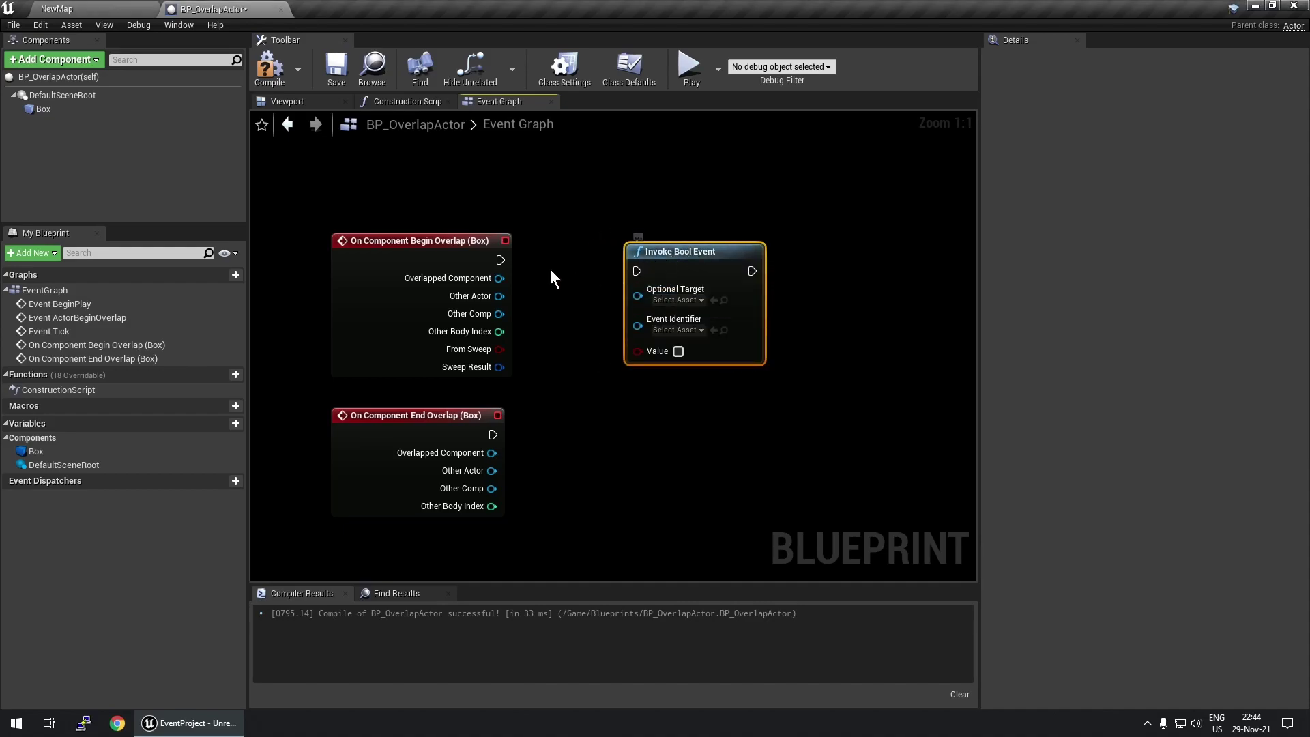
{"action": "mouse_move", "coordinate": [538, 260]}
{"action": "left_mouse_down"}
{"action": "mouse_move", "coordinate": [637, 271]}
{"action": "mouse_move", "coordinate": [710, 248]}
{"action": "left_mouse_up"}
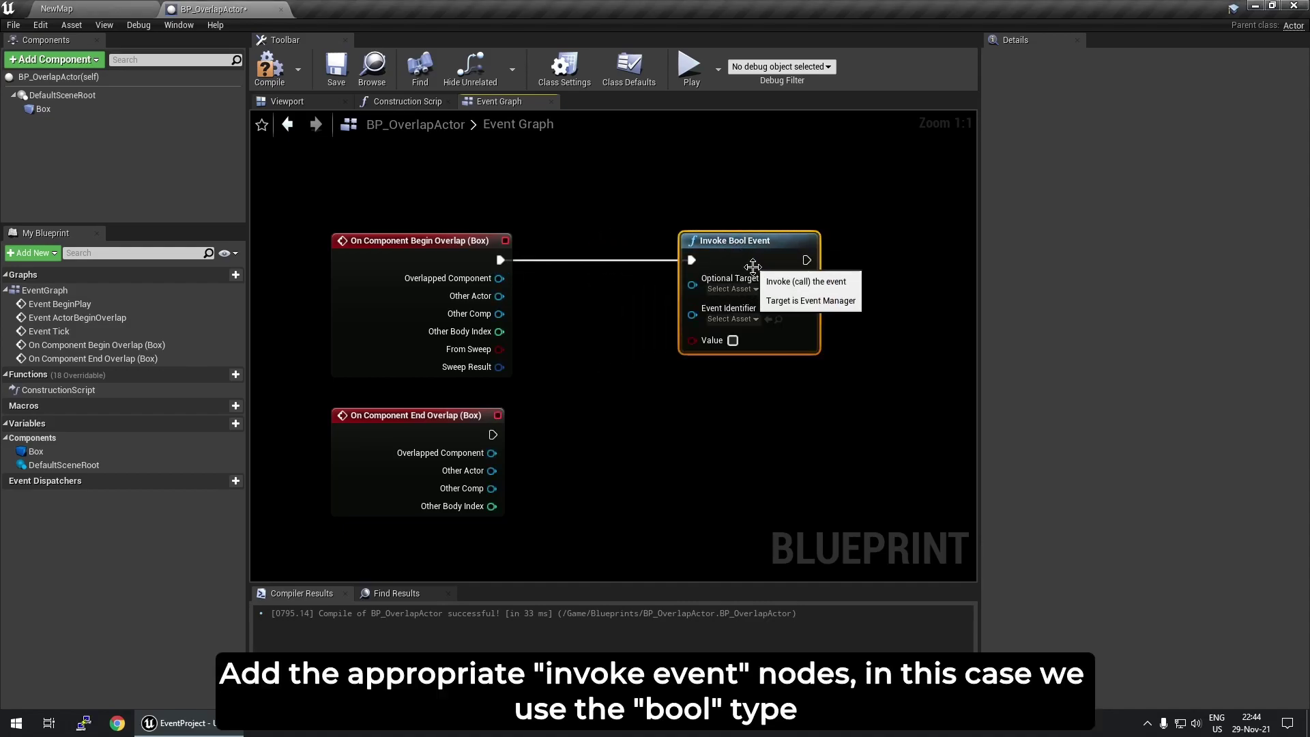
{"action": "left_click", "coordinate": [740, 318]}
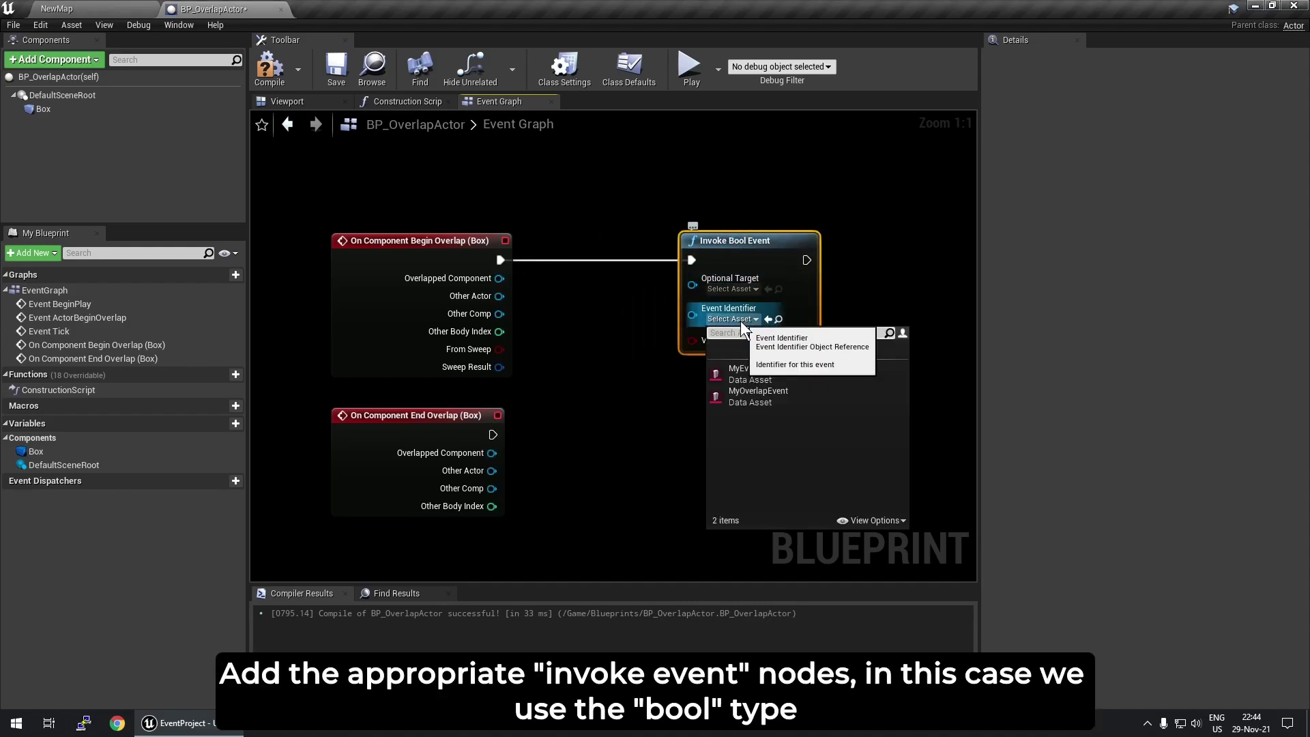
{"action": "left_click", "coordinate": [783, 394]}
{"action": "right_click_drag", "start_coordinate": [665, 404], "coordinate": [616, 354]}
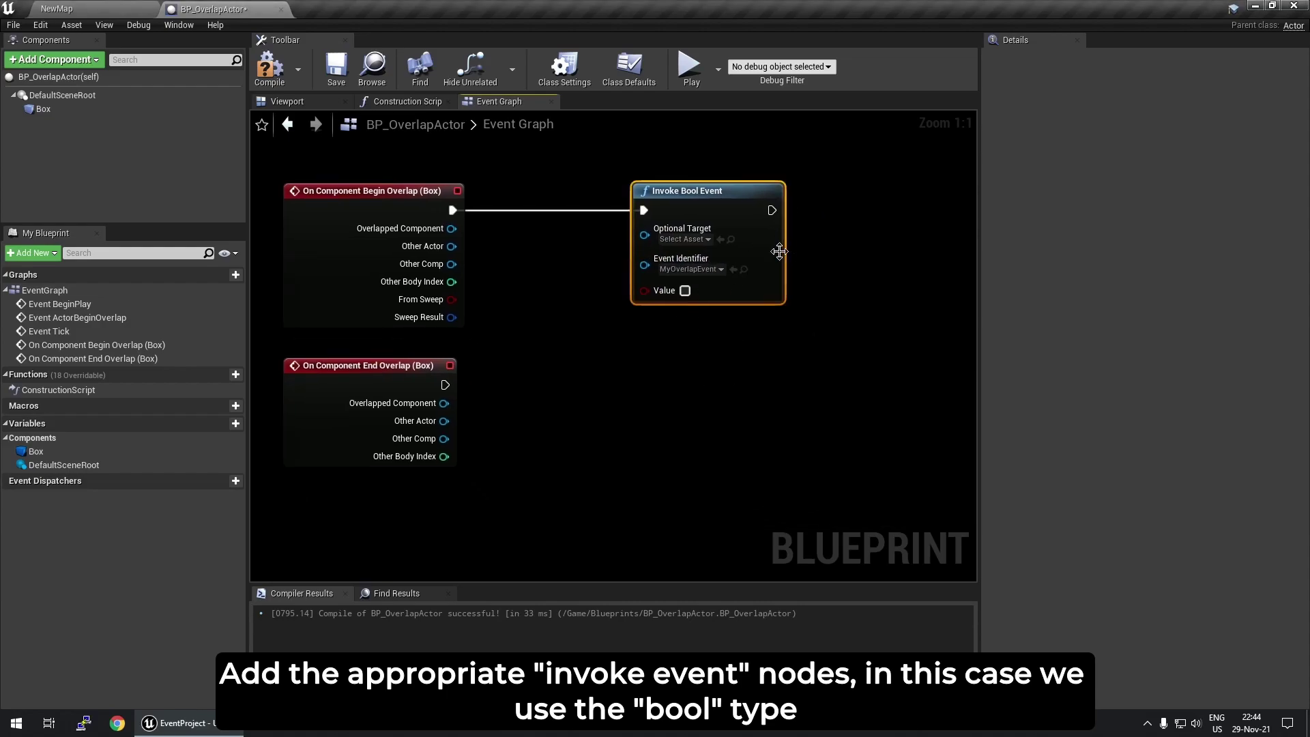
Step: Duplicate the invoke node for End Overlap, set the begin one to true, and save
{"action": "key", "text": "ctrl+c"}
{"action": "key", "text": "ctrl+v"}
{"action": "left_click_drag", "start_coordinate": [657, 381], "coordinate": [688, 381]}
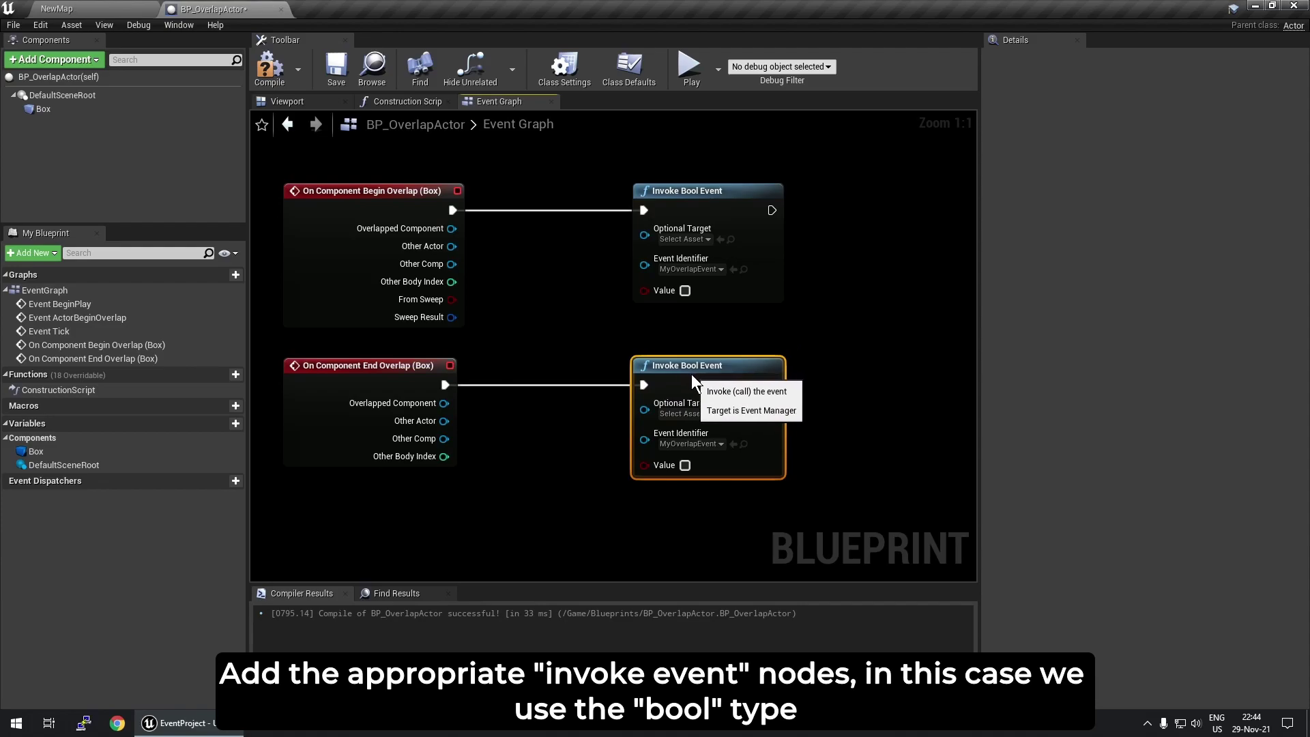
{"action": "left_click", "coordinate": [685, 290]}
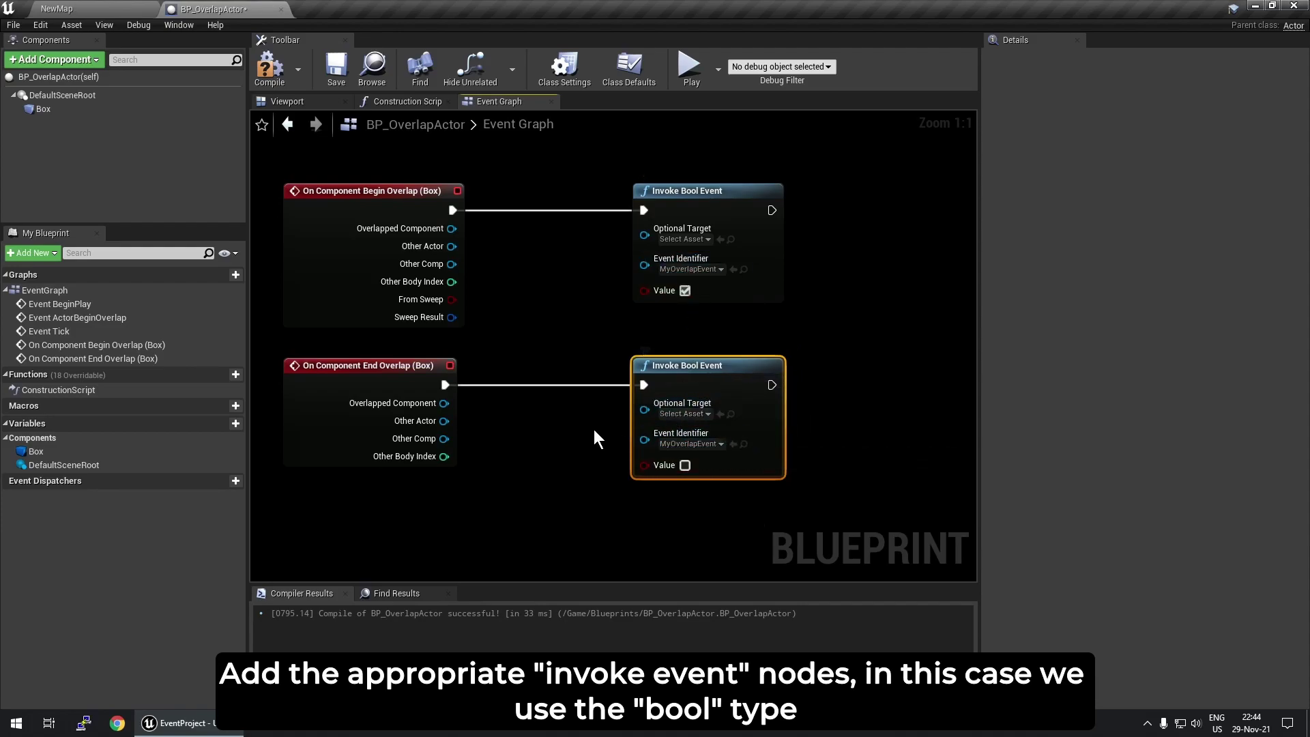
{"action": "right_click_drag", "start_coordinate": [593, 428], "coordinate": [620, 393]}
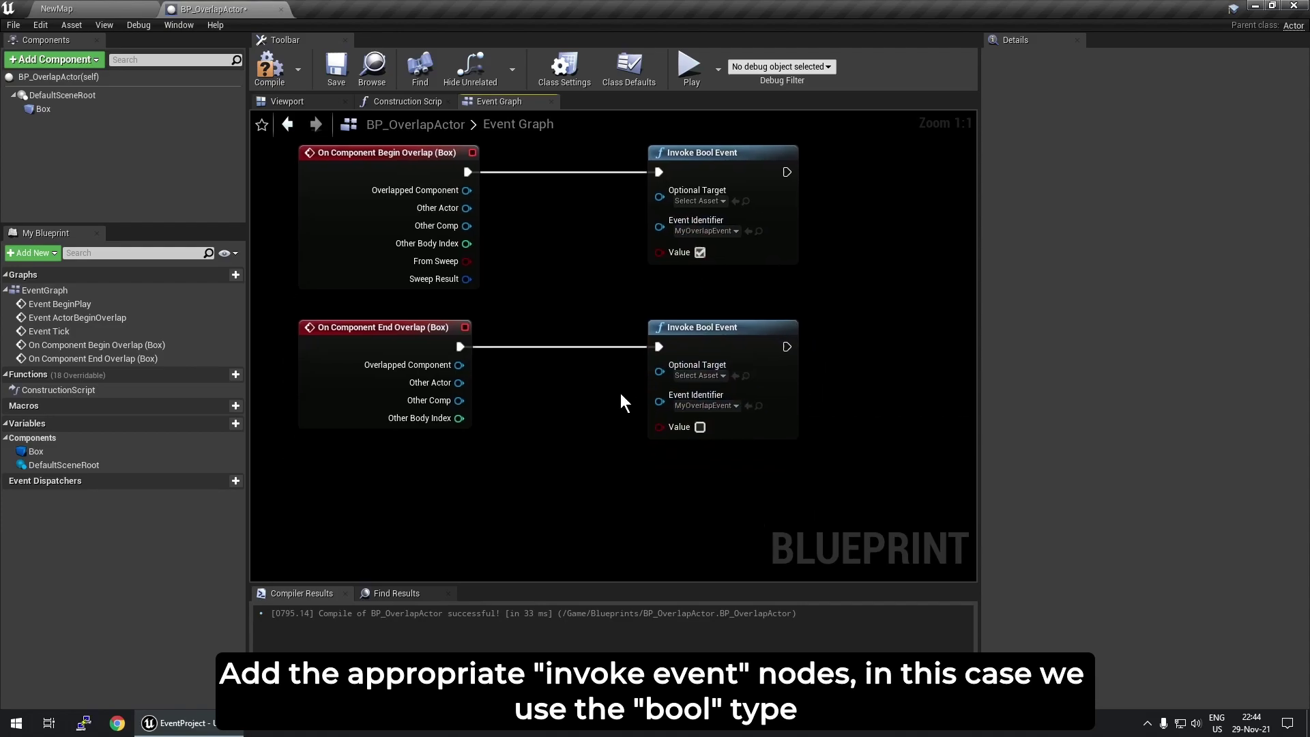
{"action": "left_click", "coordinate": [336, 71]}
Step: Open WBP_TutorialWidget, select OverlapBorder and go to its event graph
{"action": "left_click", "coordinate": [109, 7]}
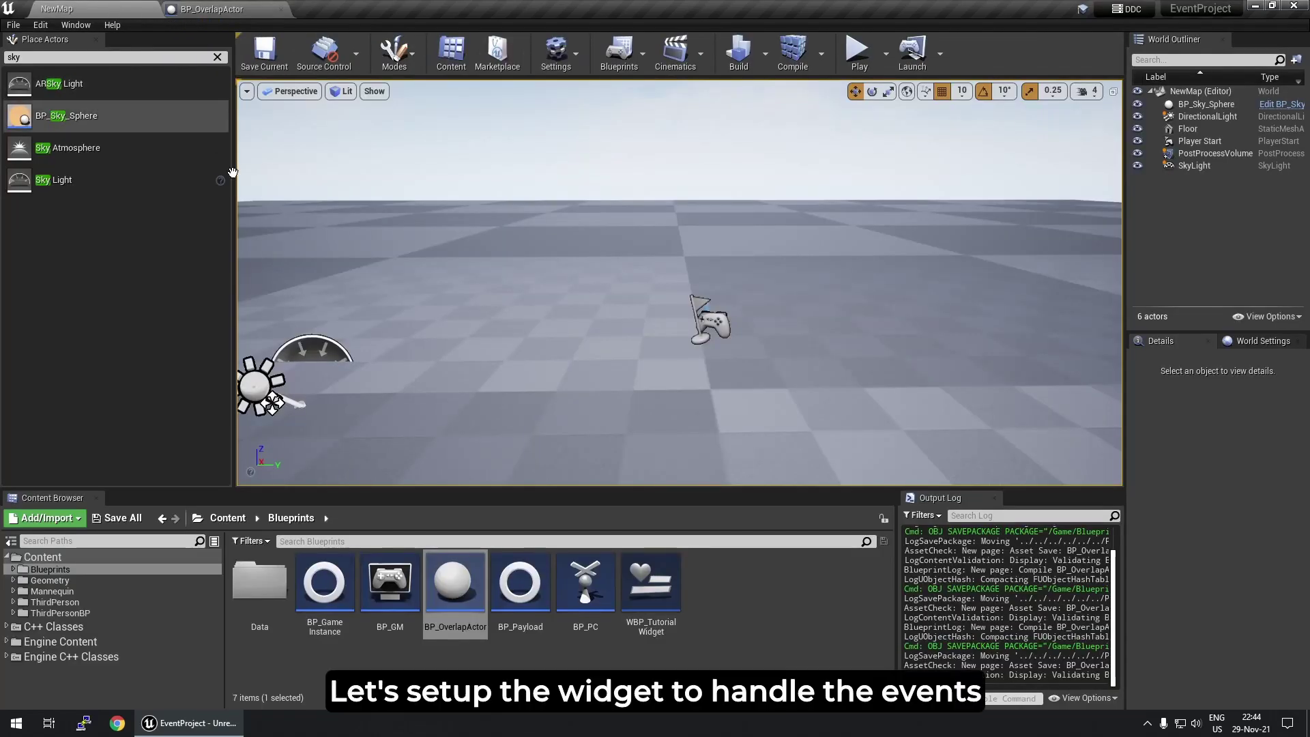
{"action": "double_click", "coordinate": [672, 586]}
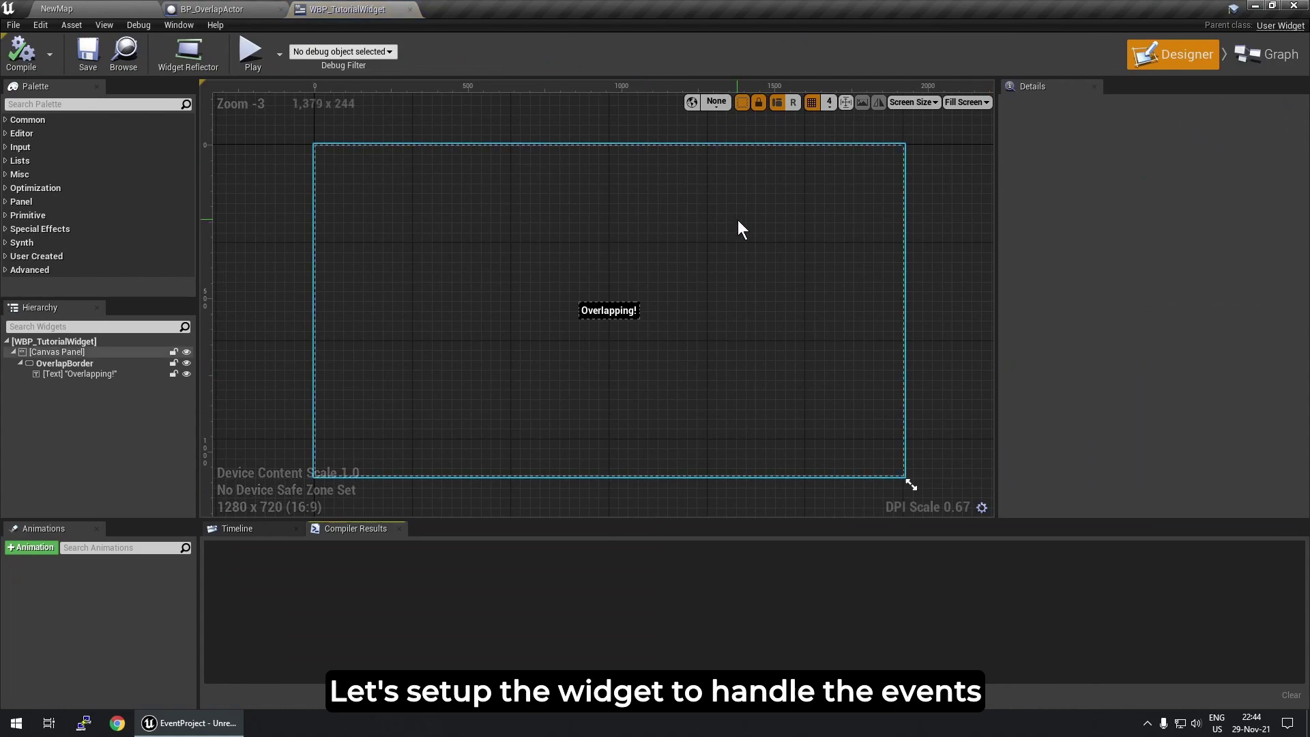
{"action": "left_click", "coordinate": [113, 364]}
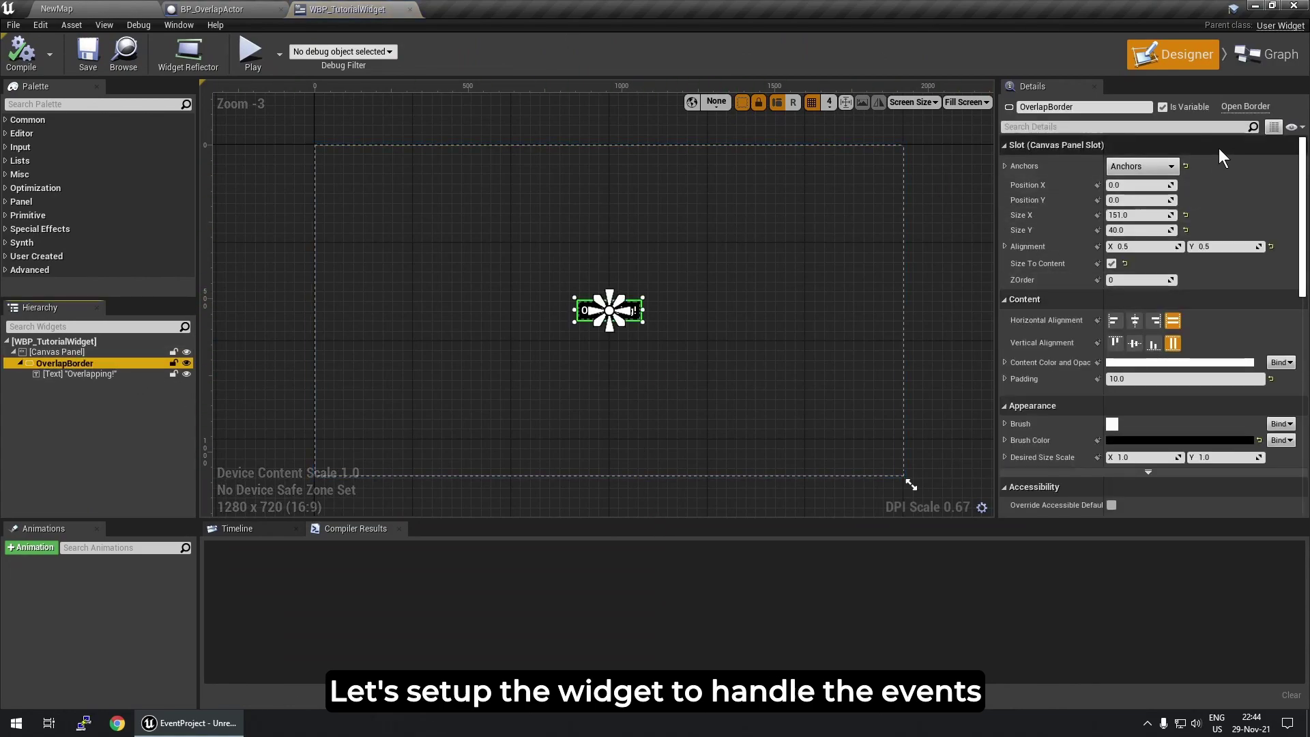
{"action": "left_click", "coordinate": [1270, 65]}
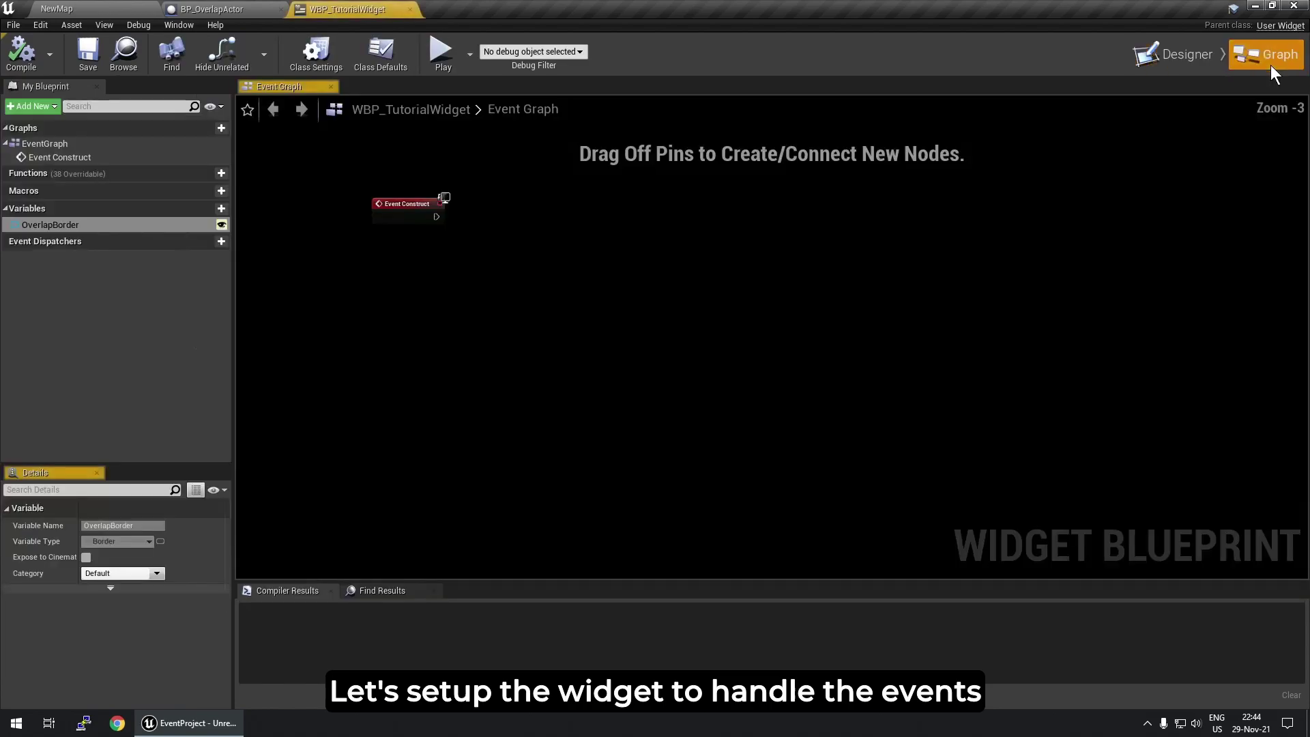
Step: Add a Register Bool Event after Event Construct using MyOverlapEvent
{"action": "right_click_drag", "start_coordinate": [610, 259], "coordinate": [639, 328]}
{"action": "right_click", "coordinate": [547, 337]}
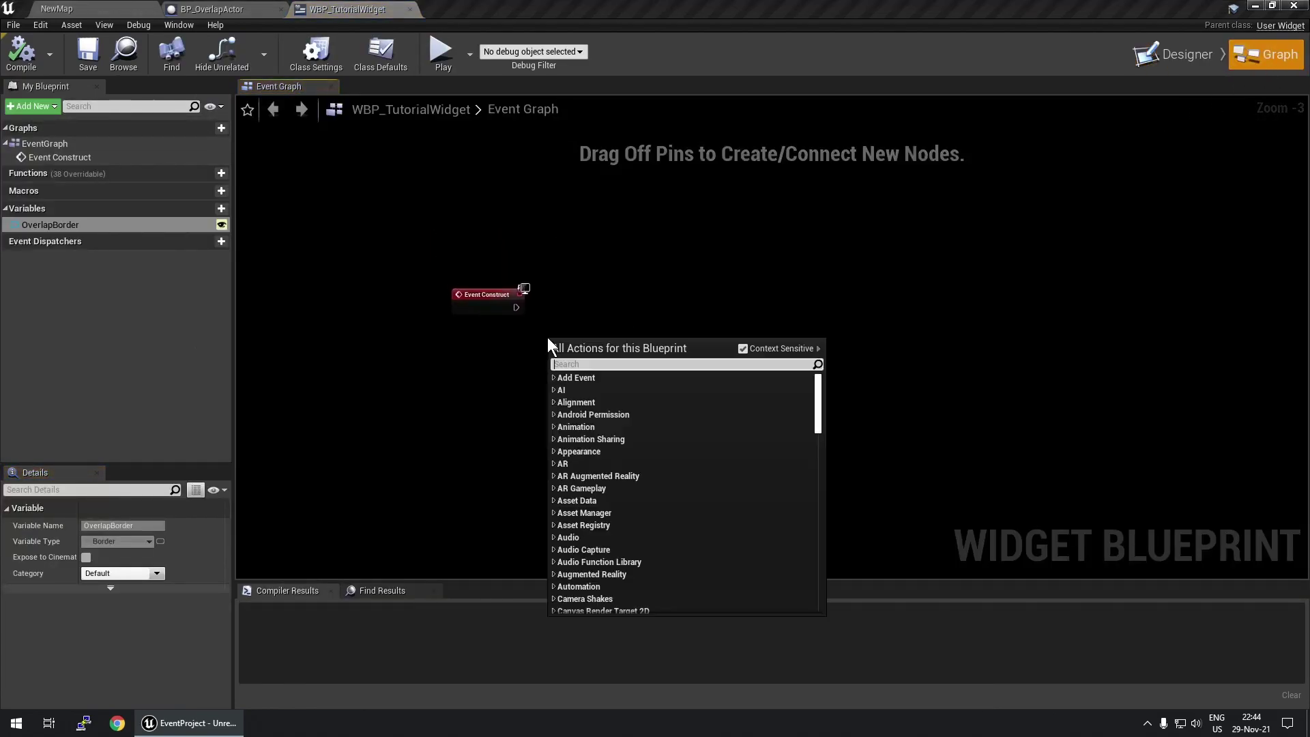
{"action": "type", "text": "register bool"}
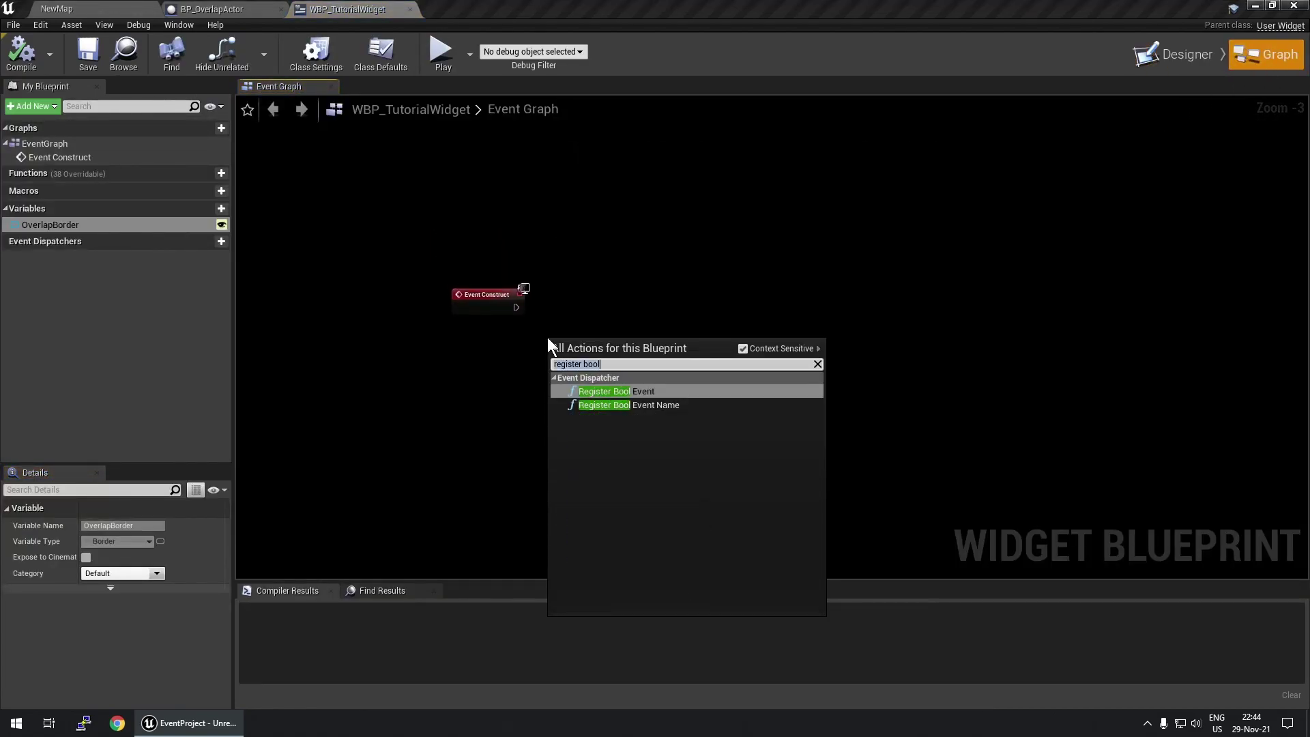
{"action": "left_click", "coordinate": [603, 393]}
{"action": "scroll", "coordinate": [573, 365], "scroll_direction": "up", "scroll_amount": 3}
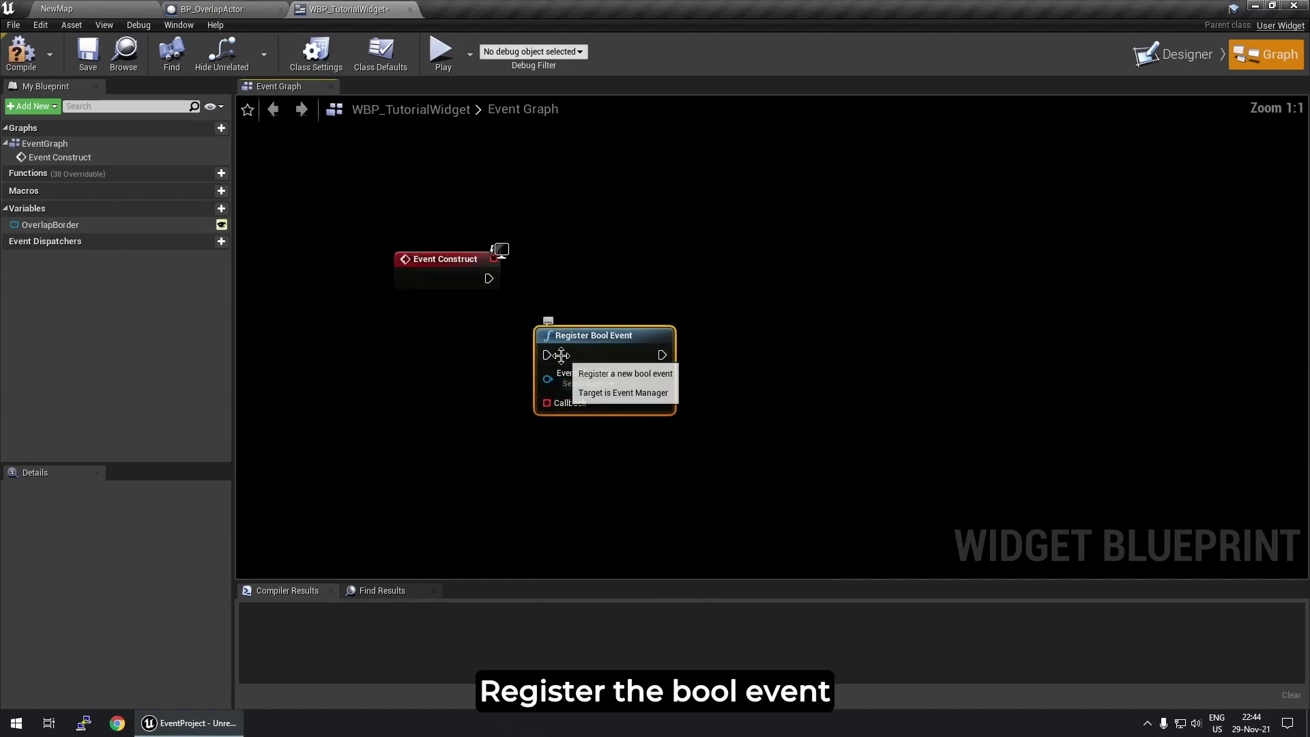
{"action": "left_click_drag", "start_coordinate": [593, 345], "coordinate": [713, 268]}
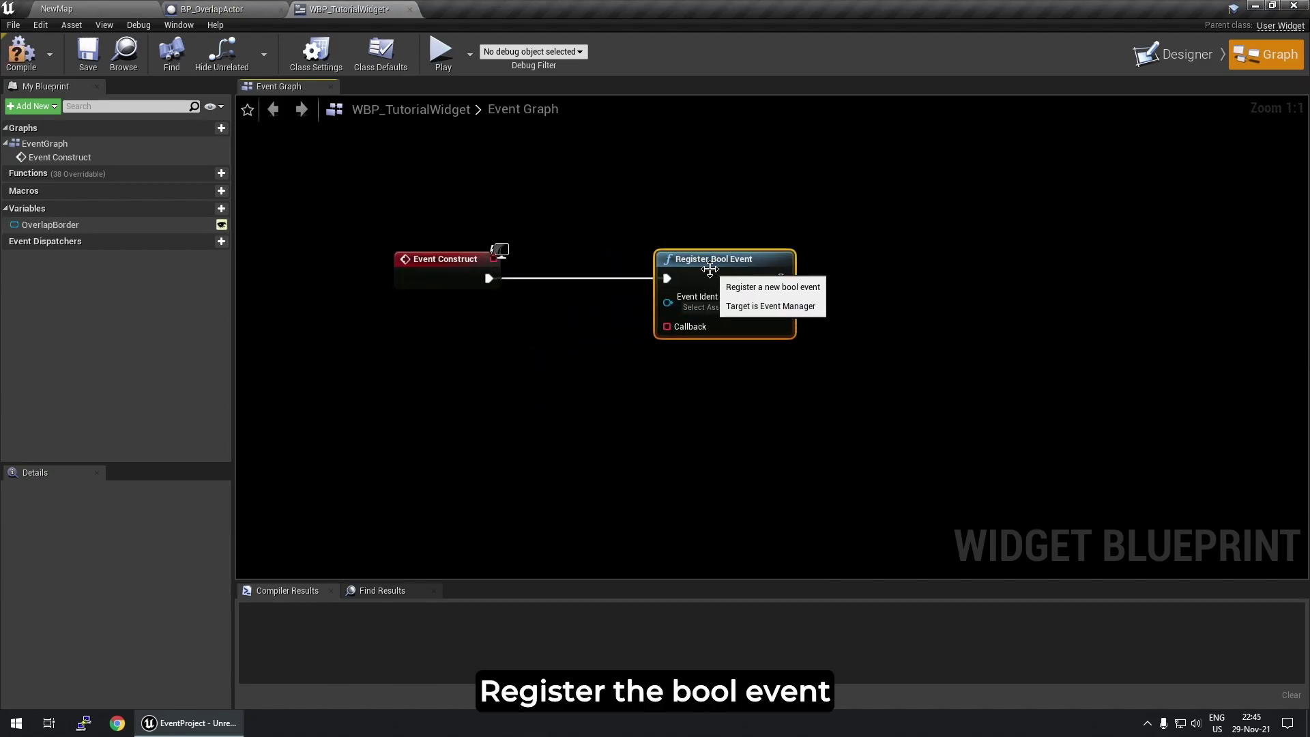
{"action": "left_click", "coordinate": [713, 307]}
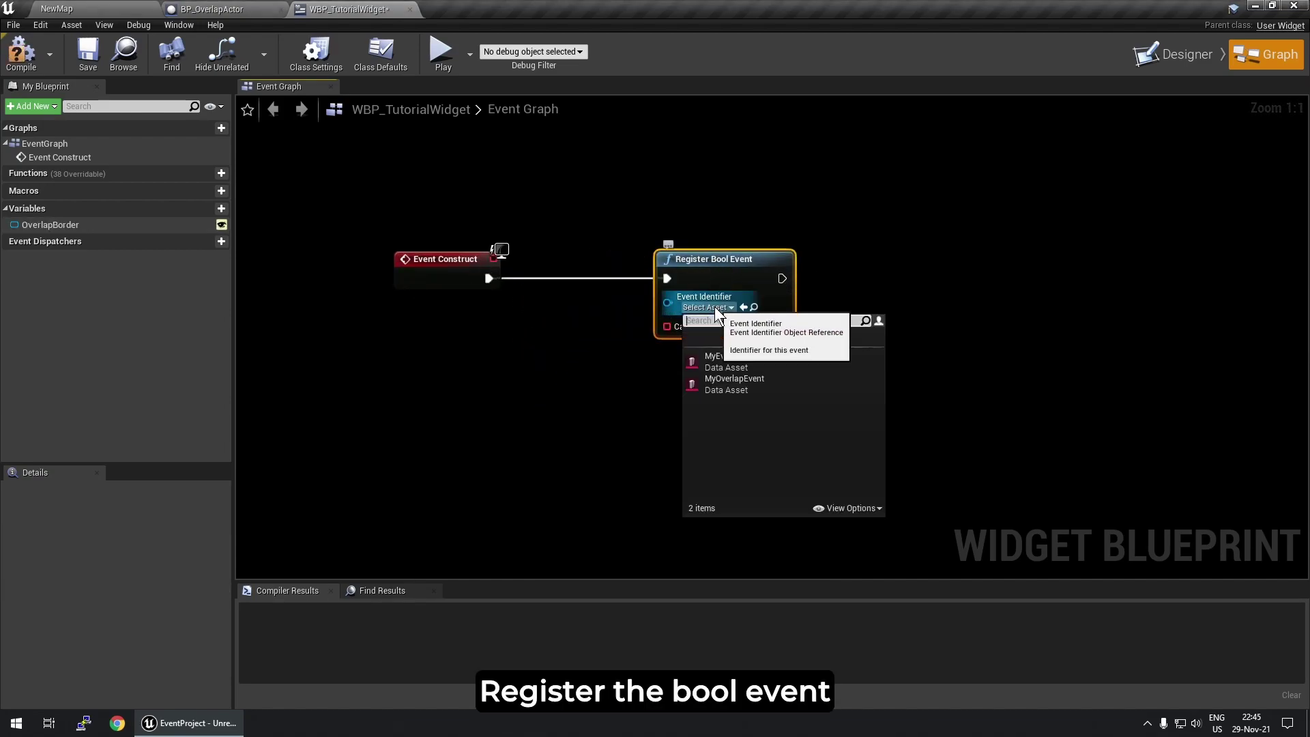
{"action": "left_click", "coordinate": [737, 382]}
Step: Bind a new custom event, CustomEvent_0, to the Callback pin
{"action": "right_click_drag", "start_coordinate": [702, 383], "coordinate": [757, 329]}
{"action": "left_click_drag", "start_coordinate": [722, 273], "coordinate": [545, 379]}
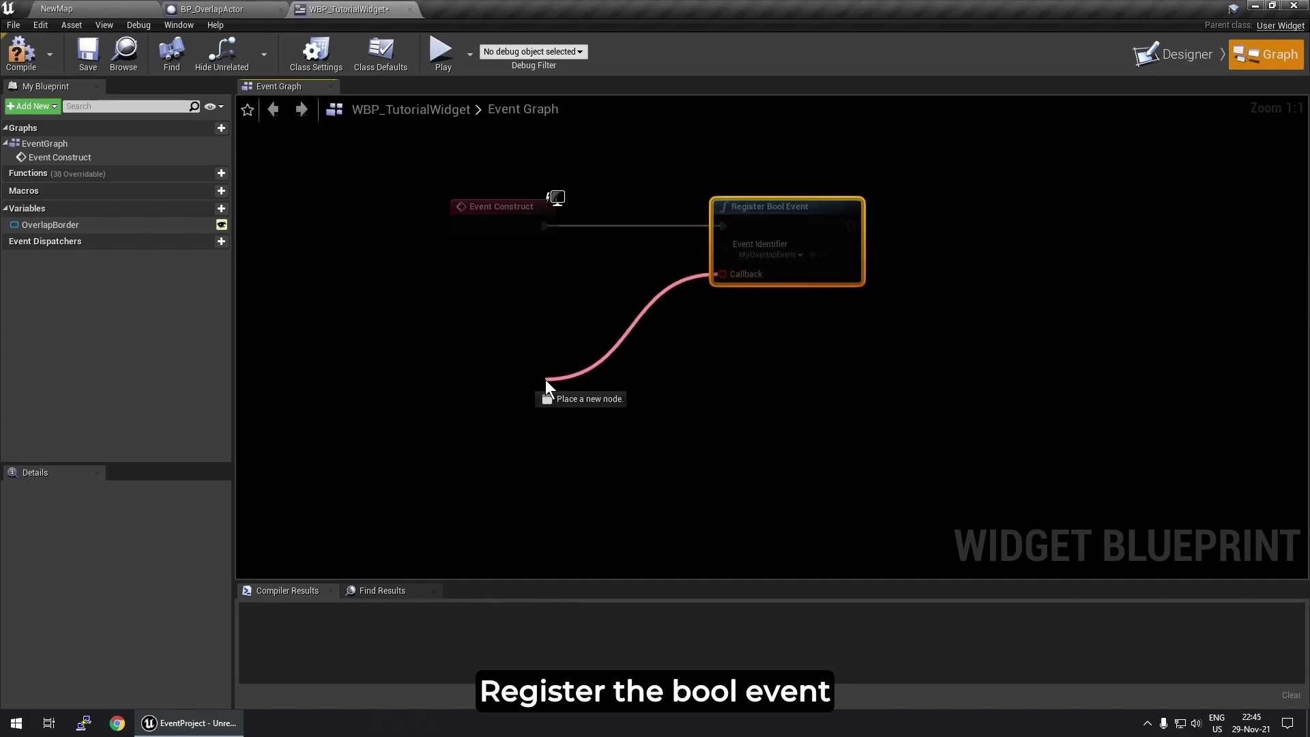
{"action": "type", "text": "custom"}
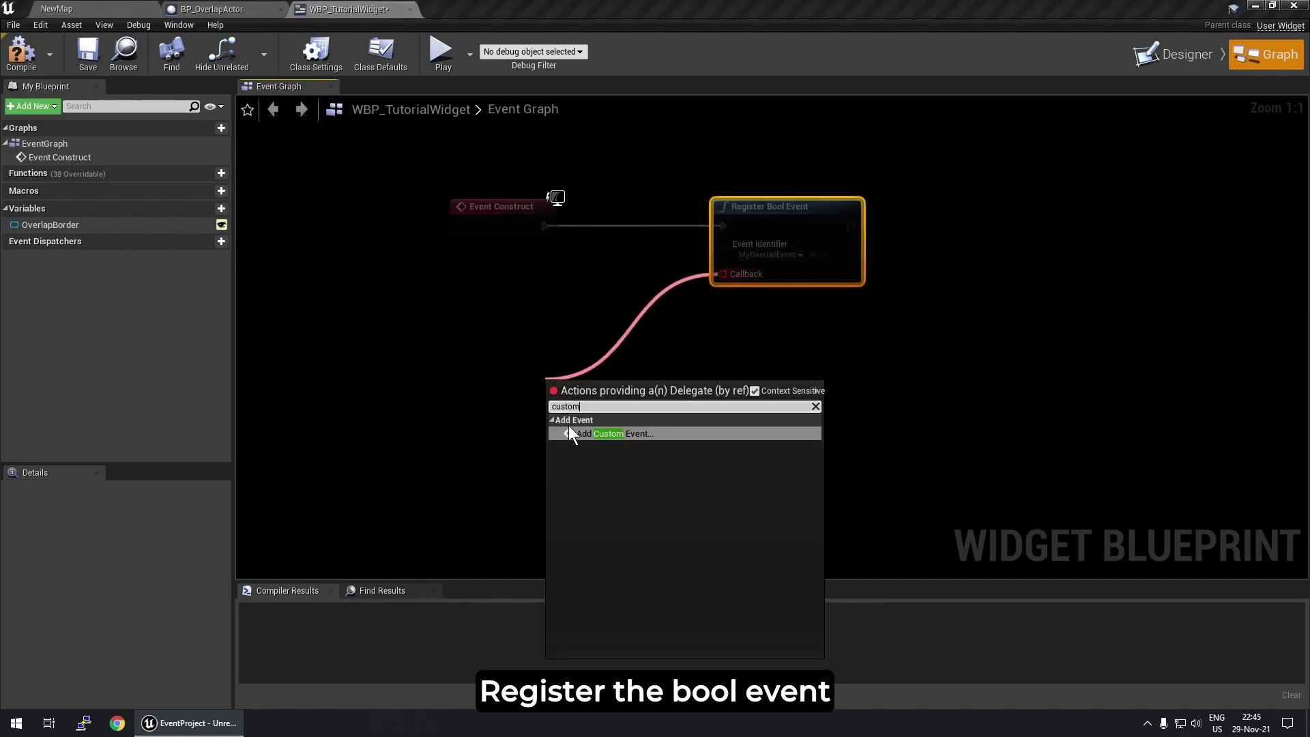
{"action": "left_click", "coordinate": [584, 431]}
{"action": "left_click_drag", "start_coordinate": [550, 425], "coordinate": [462, 436]}
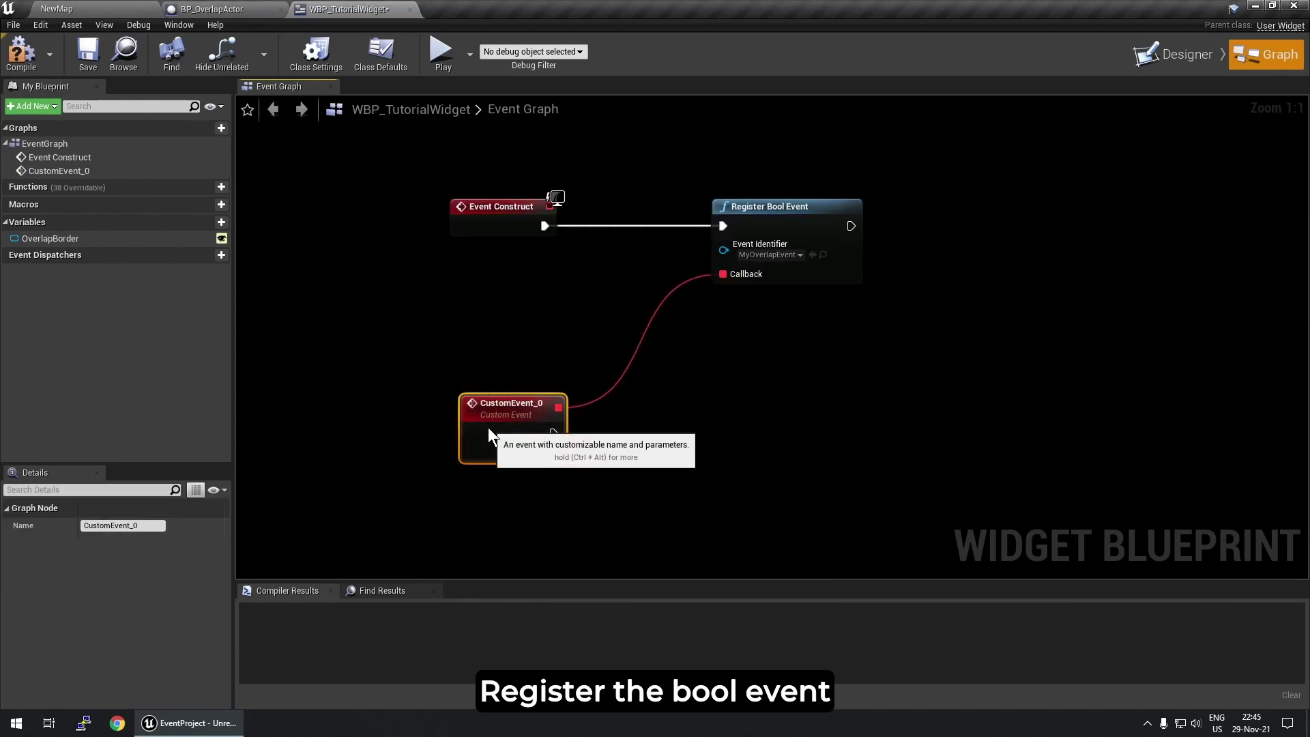
Step: Place an Overlap Border getter feeding a Set Visibility node
{"action": "right_click_drag", "start_coordinate": [637, 416], "coordinate": [631, 349]}
{"action": "mouse_move", "coordinate": [81, 244]}
{"action": "left_mouse_down", "text": "ctrl"}
{"action": "mouse_move", "coordinate": [478, 469]}
{"action": "mouse_move", "coordinate": [631, 433]}
{"action": "left_mouse_up", "text": "ctrl"}
{"action": "type", "text": "setvisi"}
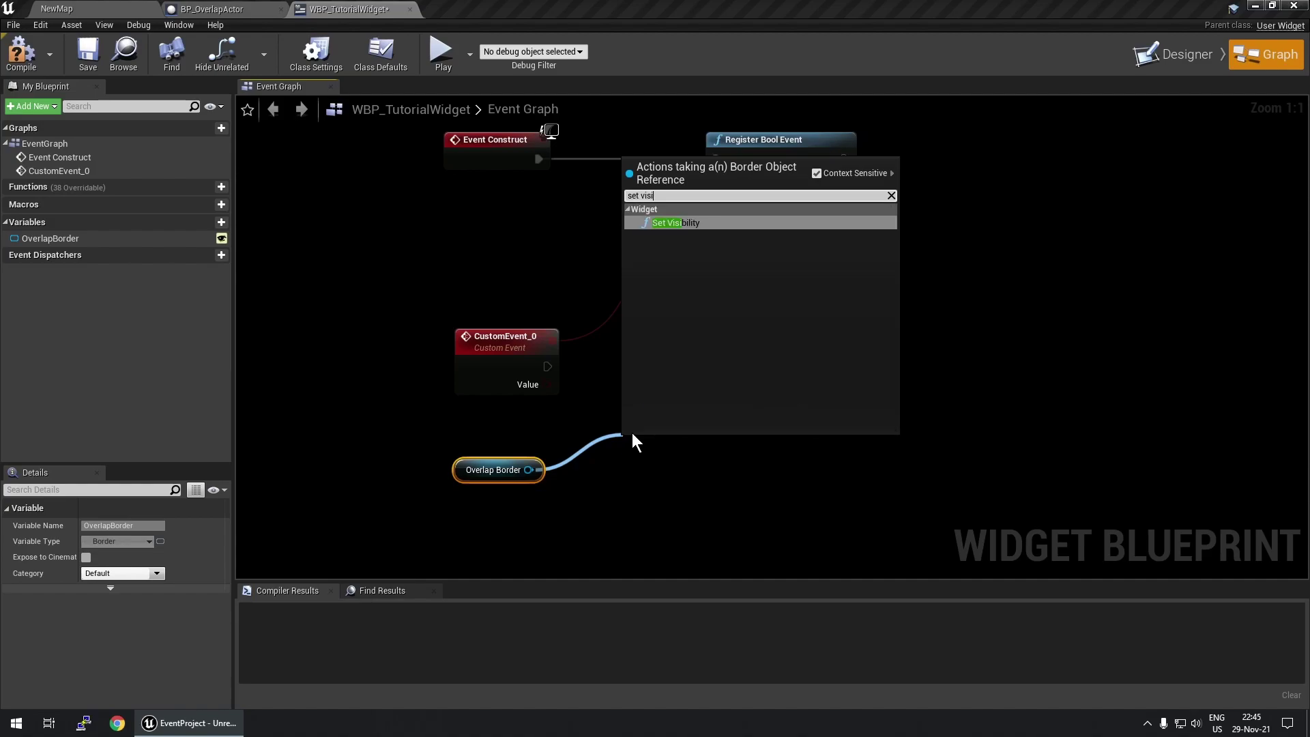
{"action": "left_click", "coordinate": [696, 223]}
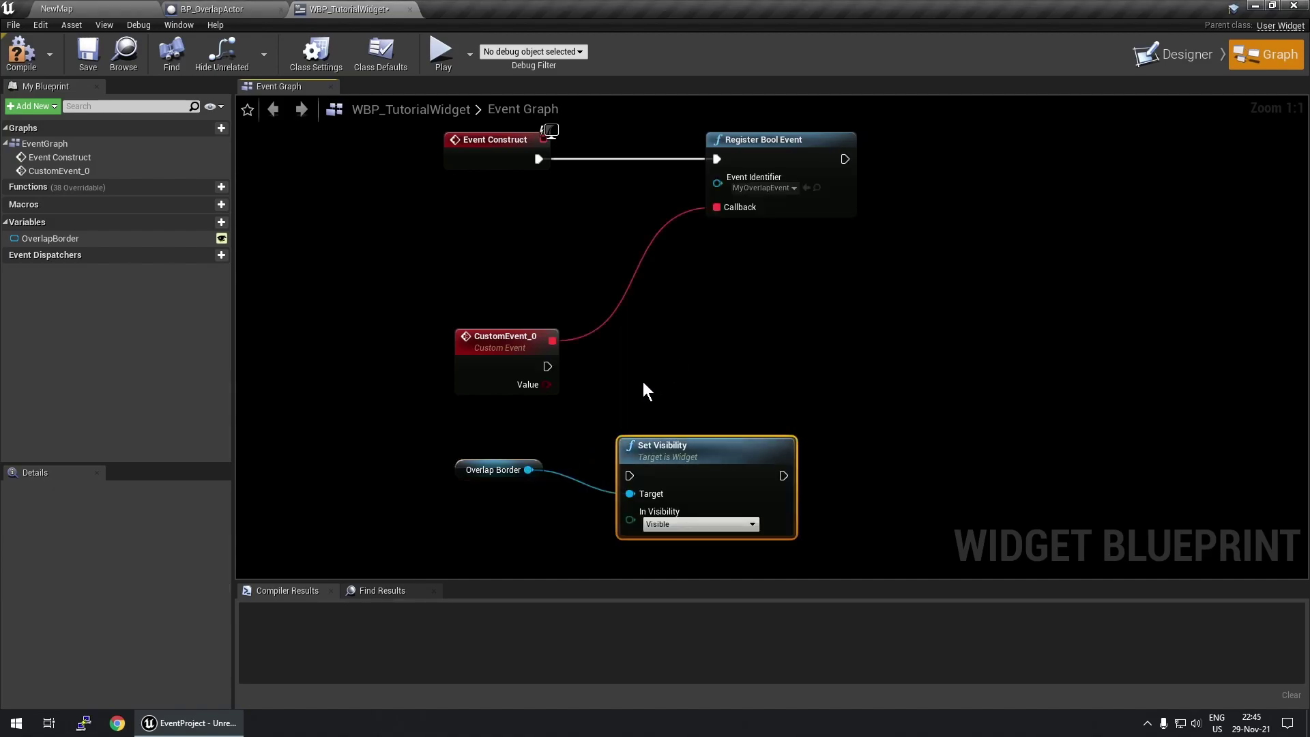
Step: Branch CustomEvent_0 on Value, with True driving Set Visibility on the Overlap Border
{"action": "left_click", "coordinate": [607, 345]}
{"action": "mouse_move", "coordinate": [547, 366]}
{"action": "left_mouse_down"}
{"action": "mouse_move", "coordinate": [620, 373]}
{"action": "mouse_move", "coordinate": [618, 391]}
{"action": "left_mouse_up"}
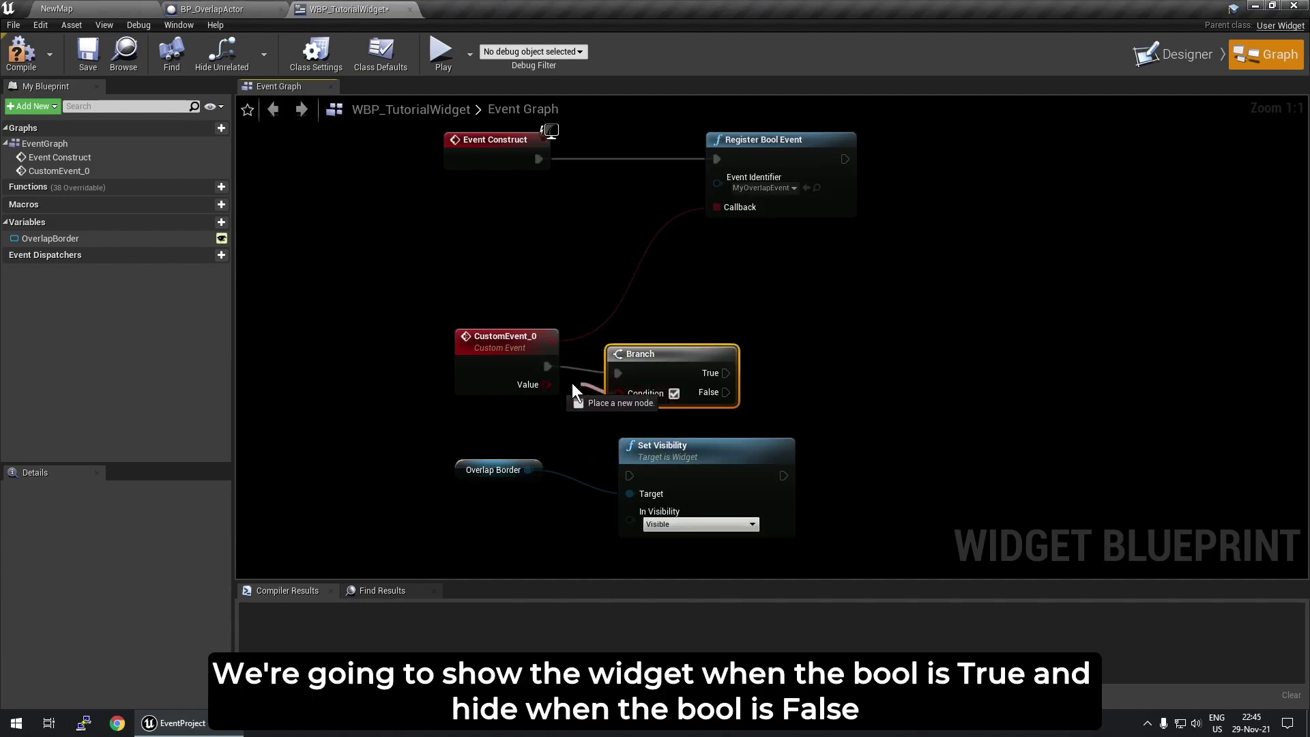
{"action": "left_click_drag", "start_coordinate": [505, 336], "coordinate": [505, 343]}
{"action": "mouse_move", "coordinate": [443, 446]}
{"action": "left_mouse_down"}
{"action": "mouse_move", "coordinate": [689, 480]}
{"action": "mouse_move", "coordinate": [917, 339]}
{"action": "left_mouse_up"}
{"action": "left_click_drag", "start_coordinate": [600, 332], "coordinate": [822, 339]}
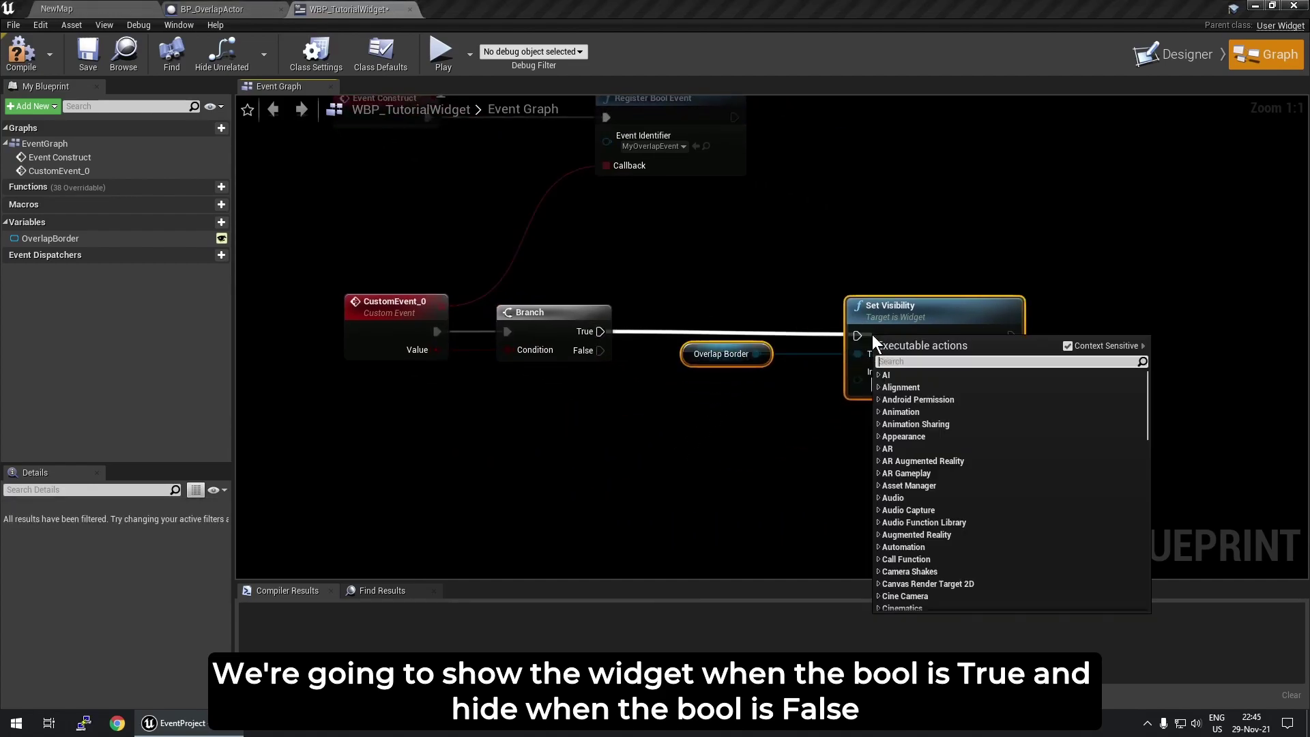
{"action": "left_click_drag", "start_coordinate": [601, 332], "coordinate": [984, 335]}
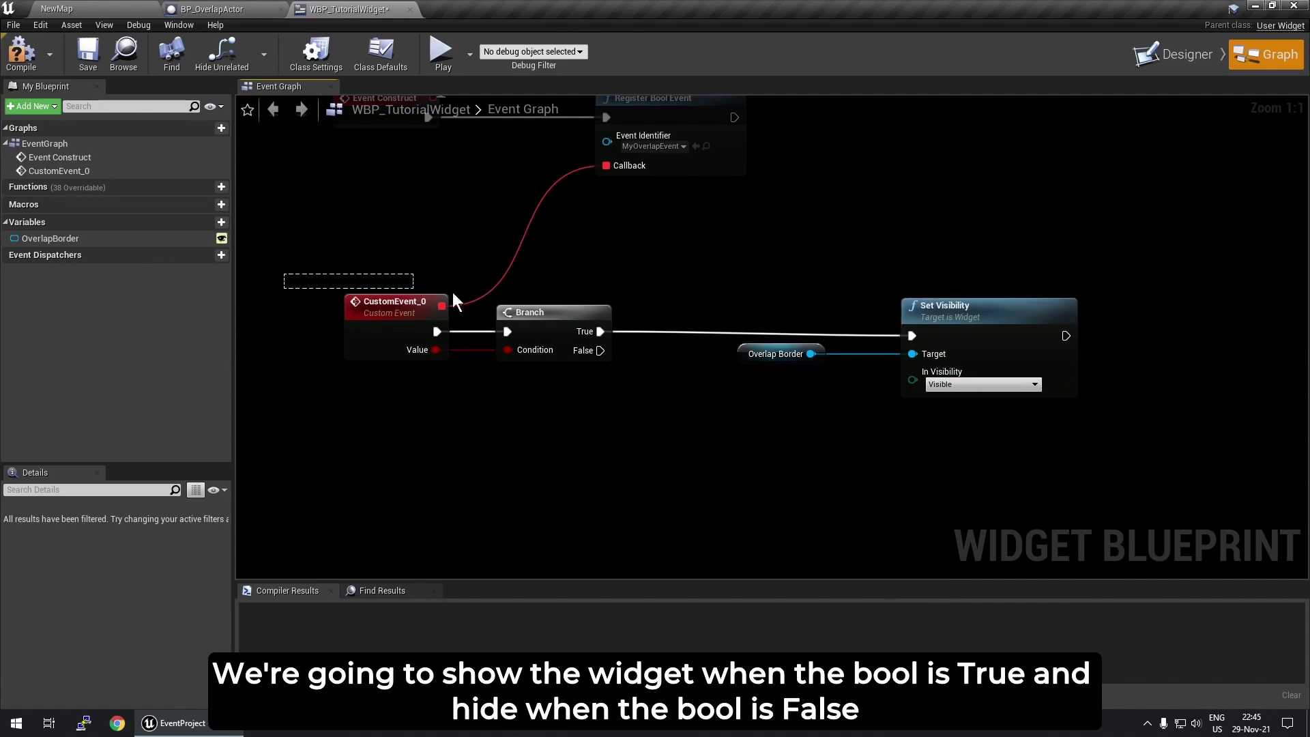
Step: Copy the visibility nodes for the False branch set to Hidden, then save the widget
{"action": "left_click_drag", "start_coordinate": [284, 272], "coordinate": [941, 409]}
{"action": "right_click_drag", "start_coordinate": [941, 409], "coordinate": [859, 380]}
{"action": "left_click_drag", "start_coordinate": [696, 365], "coordinate": [930, 292]}
{"action": "key", "text": "ctrl+c"}
{"action": "key", "text": "ctrl+v"}
{"action": "left_click_drag", "start_coordinate": [797, 431], "coordinate": [742, 431]}
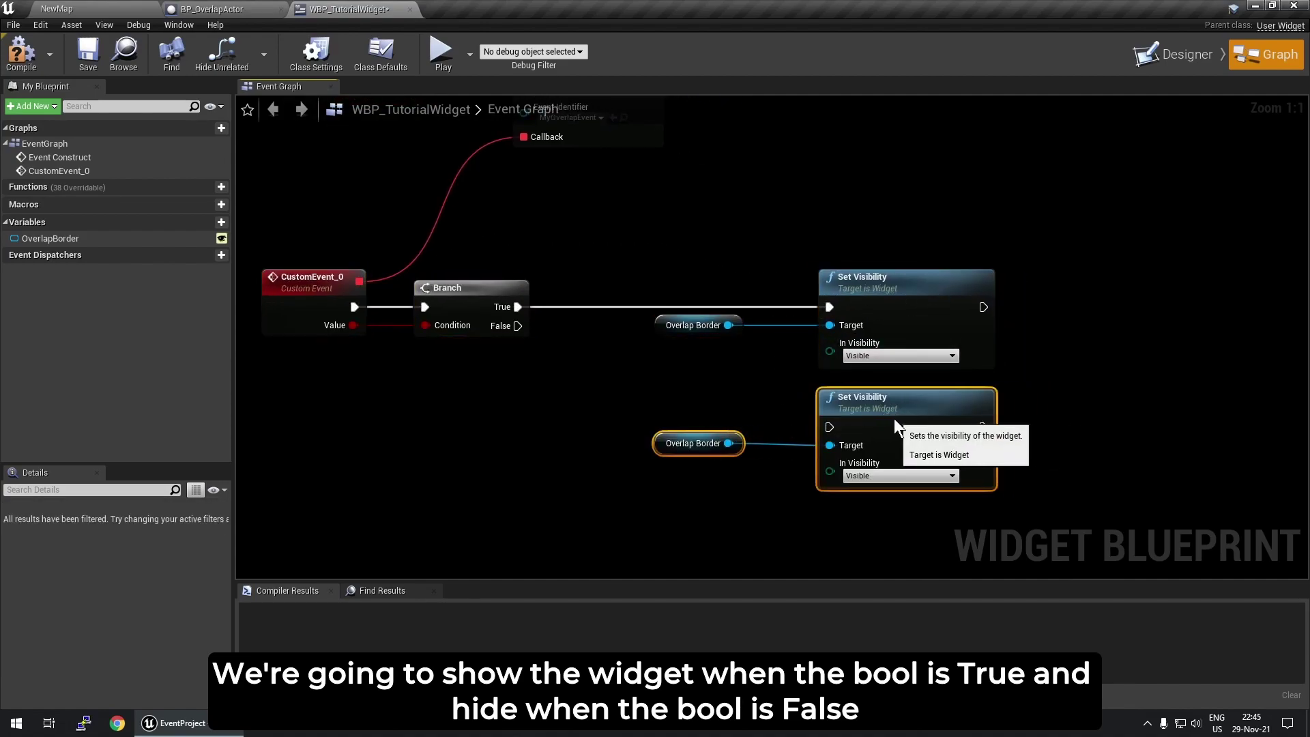
{"action": "left_click_drag", "start_coordinate": [829, 427], "coordinate": [508, 335]}
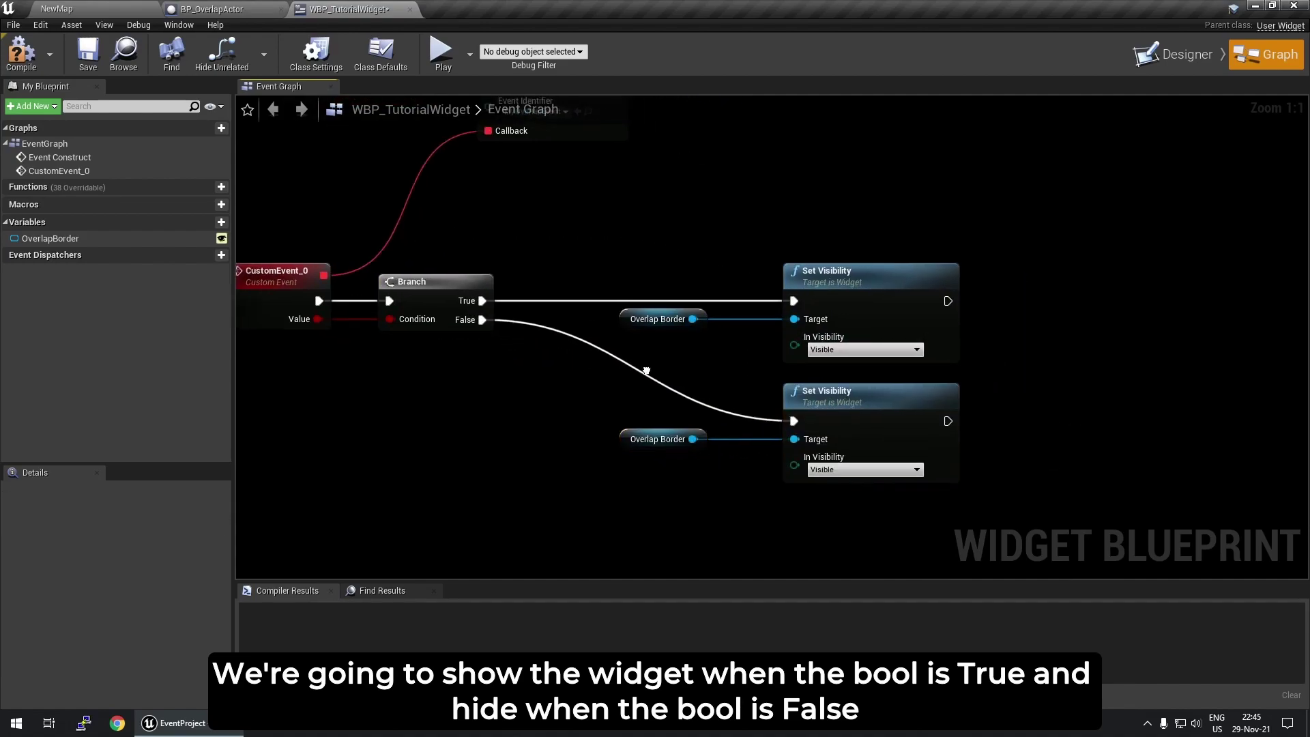
{"action": "right_click_drag", "start_coordinate": [509, 334], "coordinate": [437, 319]}
{"action": "left_click", "coordinate": [819, 460]}
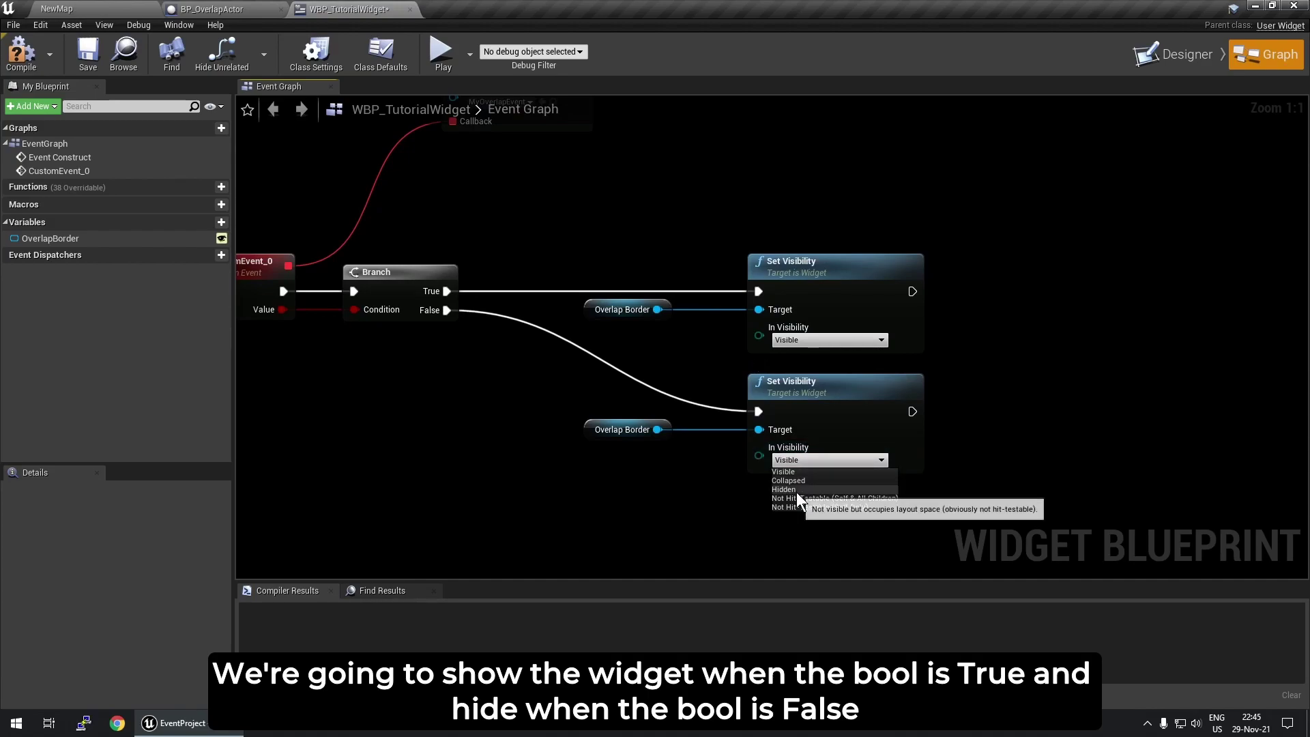
{"action": "left_click", "coordinate": [791, 489]}
{"action": "left_click", "coordinate": [89, 60]}
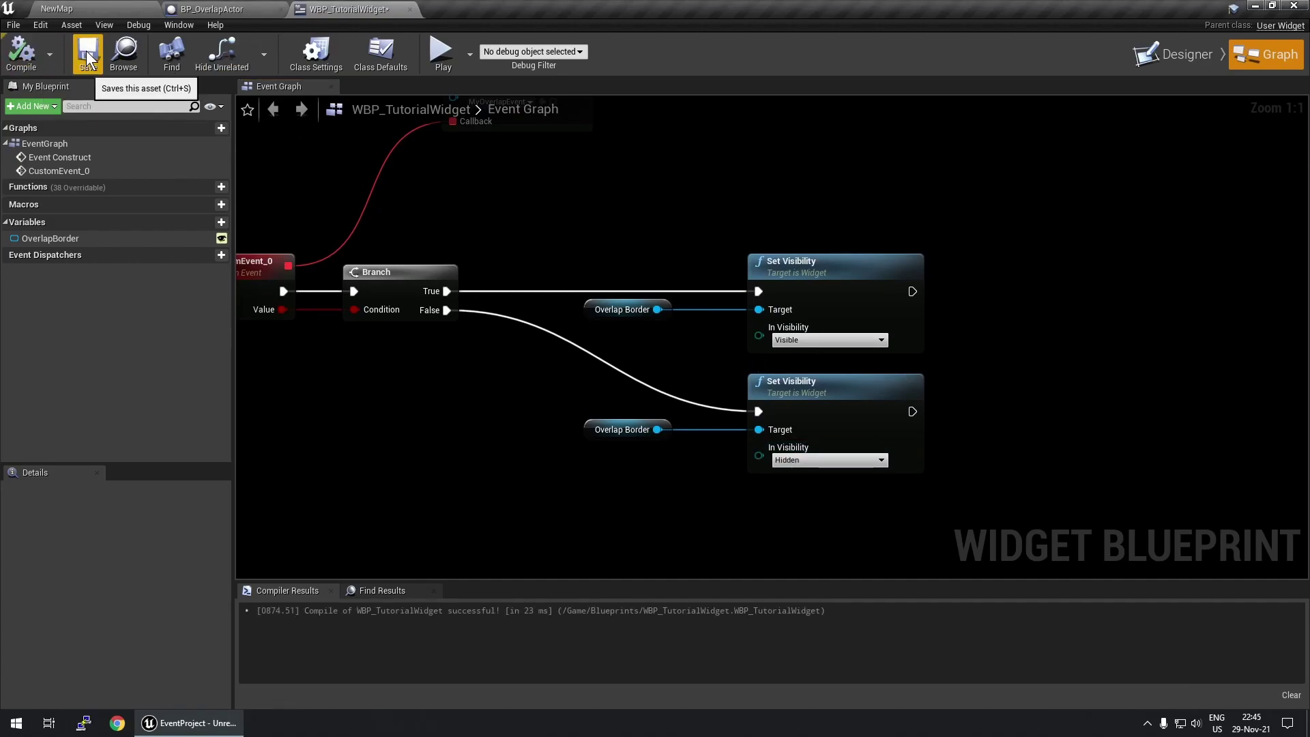
Step: Place BP_OverlapActor into the NewMap level
{"action": "left_click", "coordinate": [102, 9]}
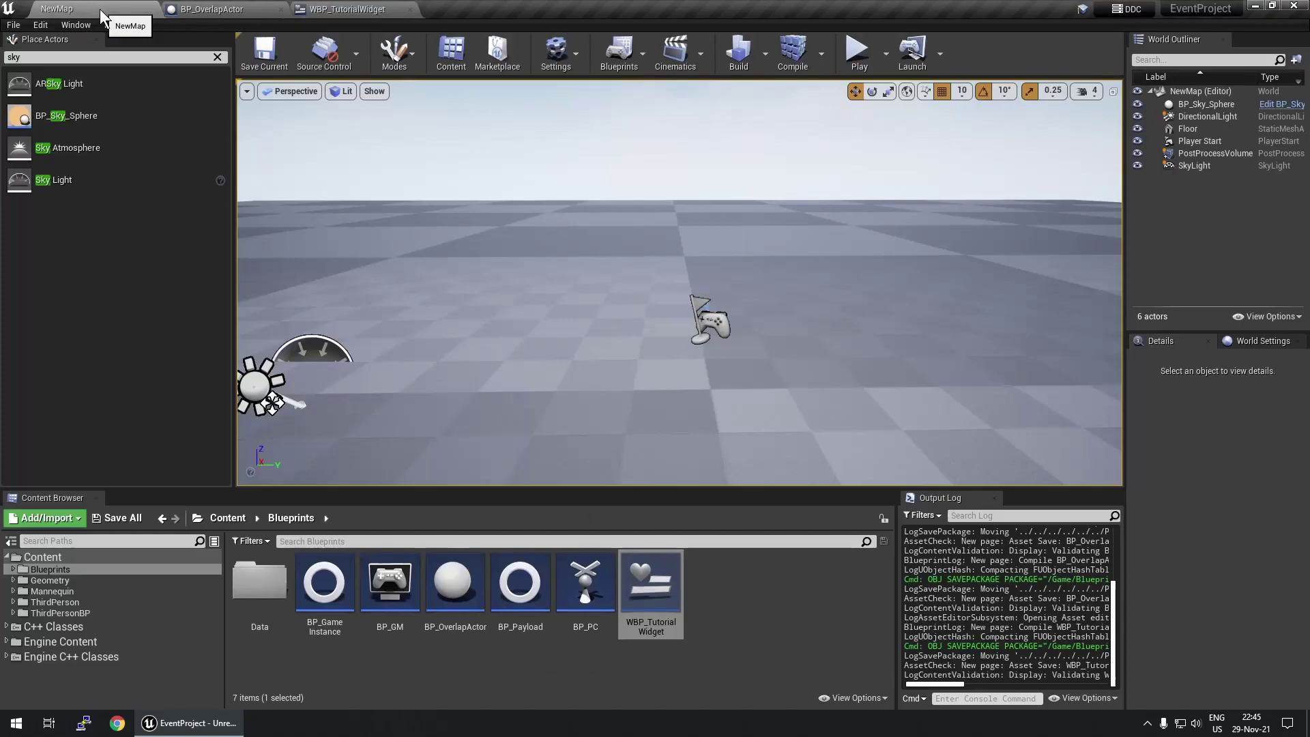
{"action": "mouse_move", "coordinate": [453, 583]}
{"action": "left_mouse_down"}
{"action": "mouse_move", "coordinate": [668, 299]}
{"action": "mouse_move", "coordinate": [701, 293]}
{"action": "left_mouse_up"}
{"action": "right_click_drag", "start_coordinate": [701, 293], "coordinate": [757, 292]}
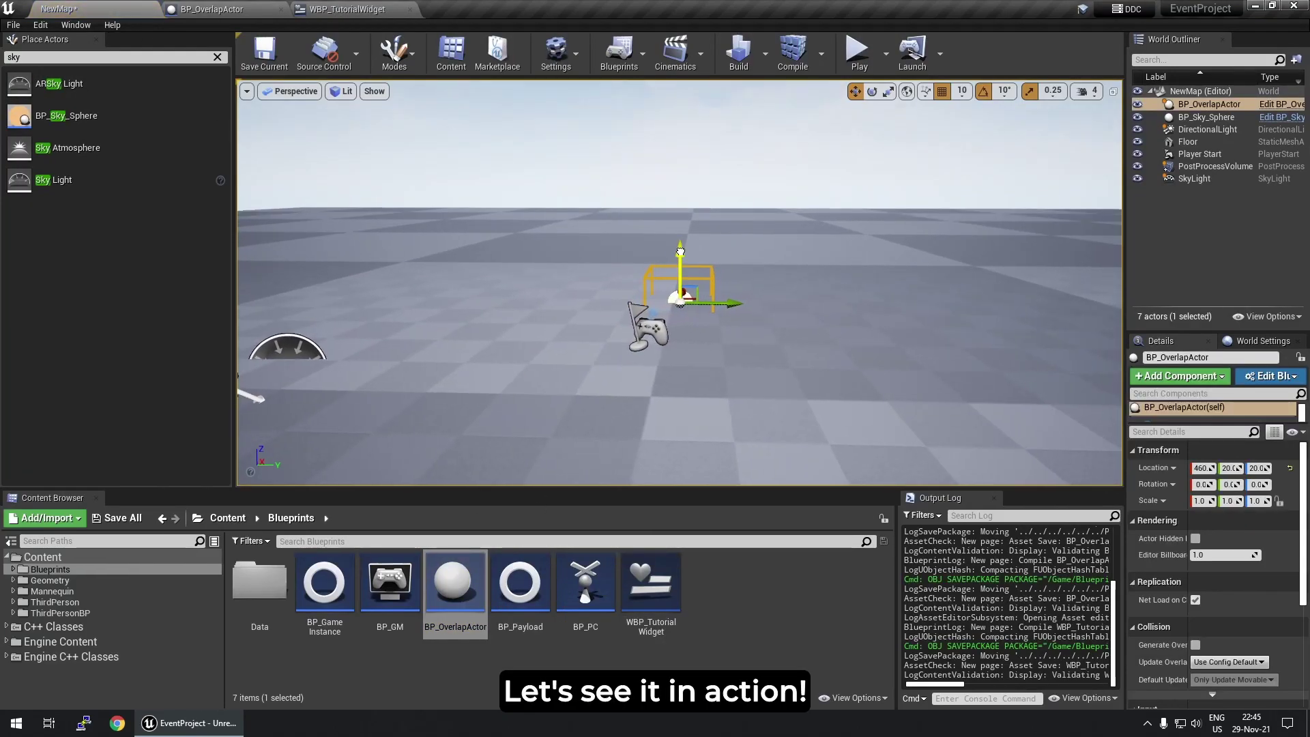
Step: Play the level and run the character through the red box and back
{"action": "left_click", "coordinate": [857, 53]}
{"action": "left_click", "coordinate": [796, 275]}
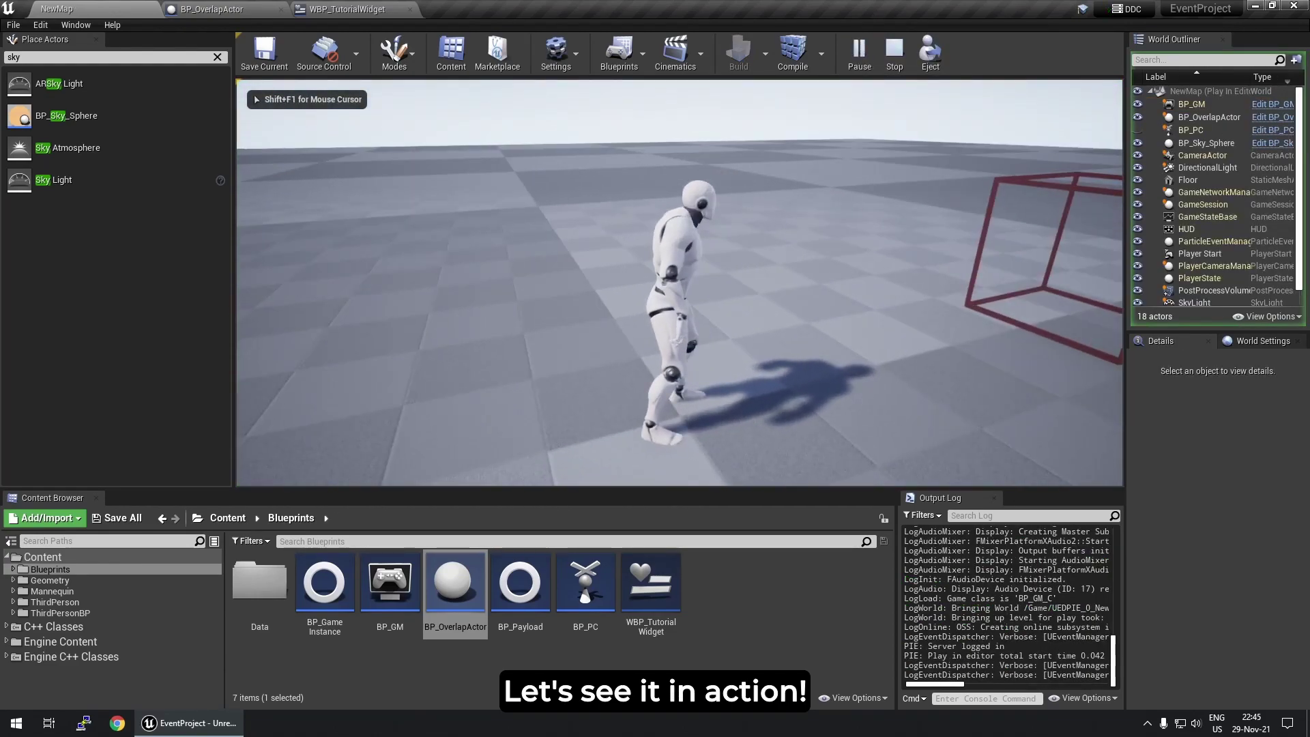
{"action": "key", "text": "w"}
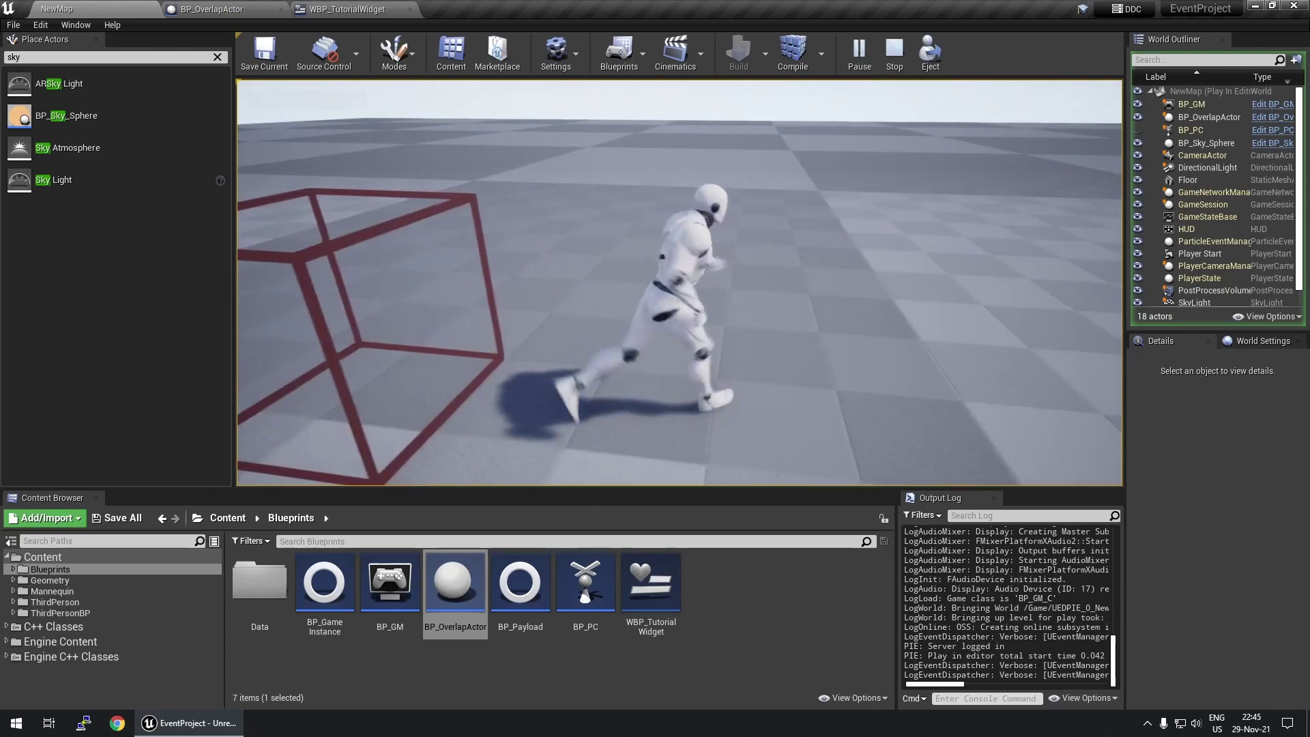
{"action": "key", "text": "s"}
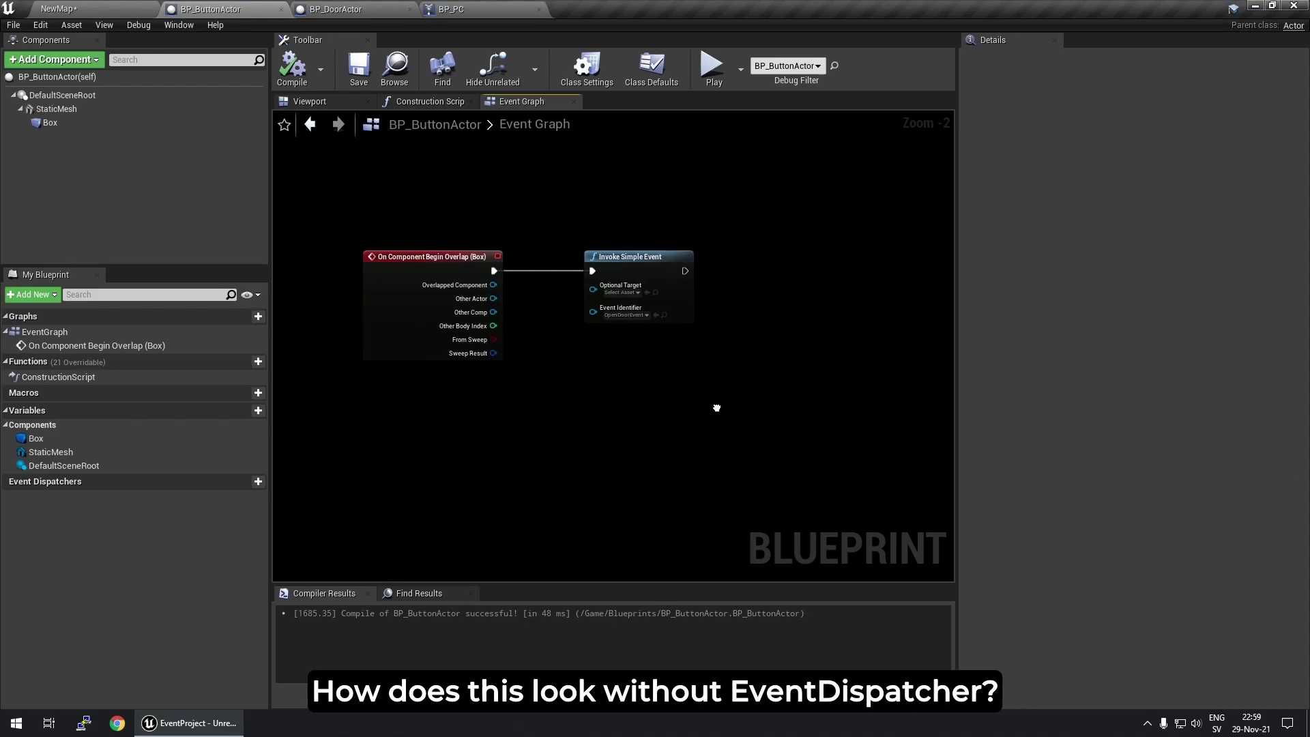
Step: Replace Invoke Simple Event with Cast To ThirdPersonCharacter from Other Actor and Get Controller
{"action": "right_click_drag", "start_coordinate": [693, 394], "coordinate": [755, 433]}
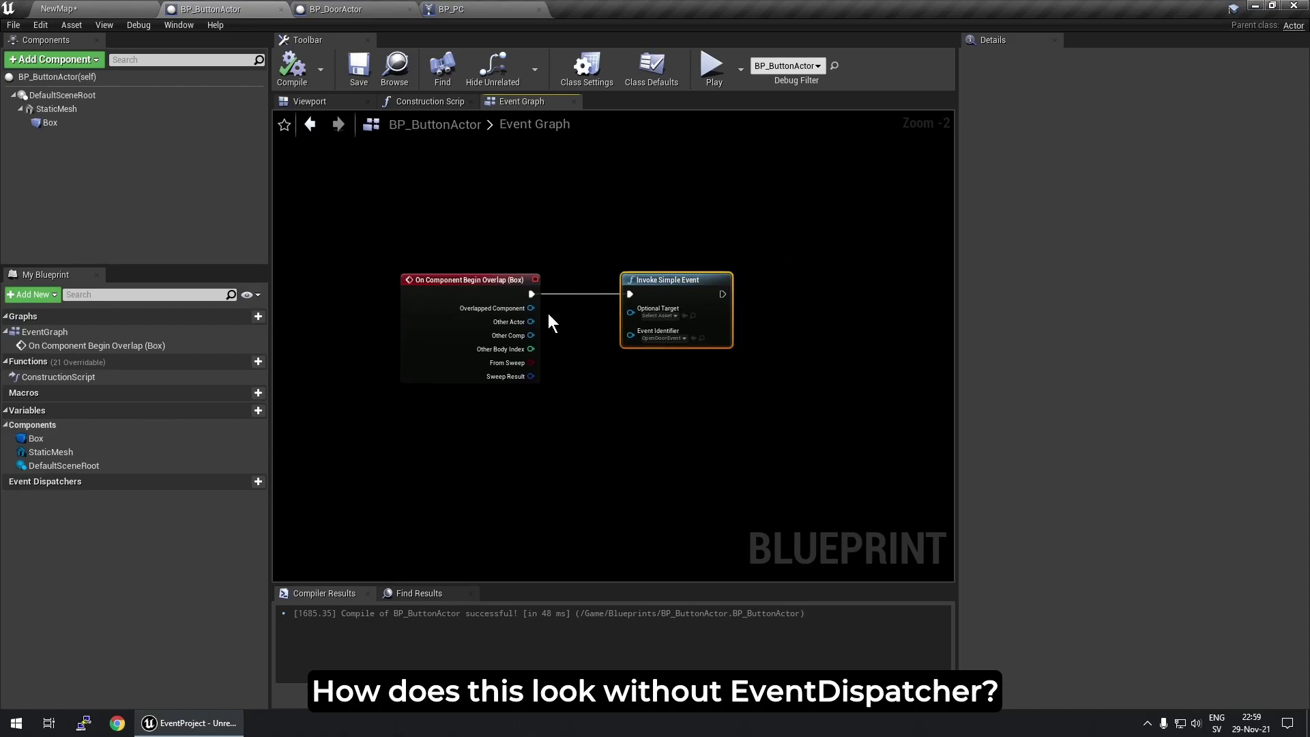
{"action": "left_click", "coordinate": [676, 280]}
{"action": "key", "text": "Delete"}
{"action": "mouse_move", "coordinate": [531, 321]}
{"action": "left_mouse_down"}
{"action": "mouse_move", "coordinate": [591, 316]}
{"action": "mouse_move", "coordinate": [636, 342]}
{"action": "mouse_move", "coordinate": [493, 342]}
{"action": "left_mouse_up"}
{"action": "type", "text": "cast third"}
{"action": "key", "text": "Return"}
{"action": "scroll", "coordinate": [600, 291], "scroll_direction": "up", "scroll_amount": 1}
{"action": "key", "text": "Return"}
Step: Cast the controller to BP_PC and get its WBP Tutorial Widget
{"action": "type", "text": "cast to bp"}
{"action": "mouse_move", "coordinate": [588, 370]}
{"action": "left_mouse_down"}
{"action": "mouse_move", "coordinate": [636, 362]}
{"action": "mouse_move", "coordinate": [592, 293]}
{"action": "left_mouse_up"}
{"action": "key", "text": "Return"}
{"action": "right_click_drag", "start_coordinate": [784, 284], "coordinate": [581, 191]}
{"action": "left_click_drag", "start_coordinate": [531, 329], "coordinate": [580, 358]}
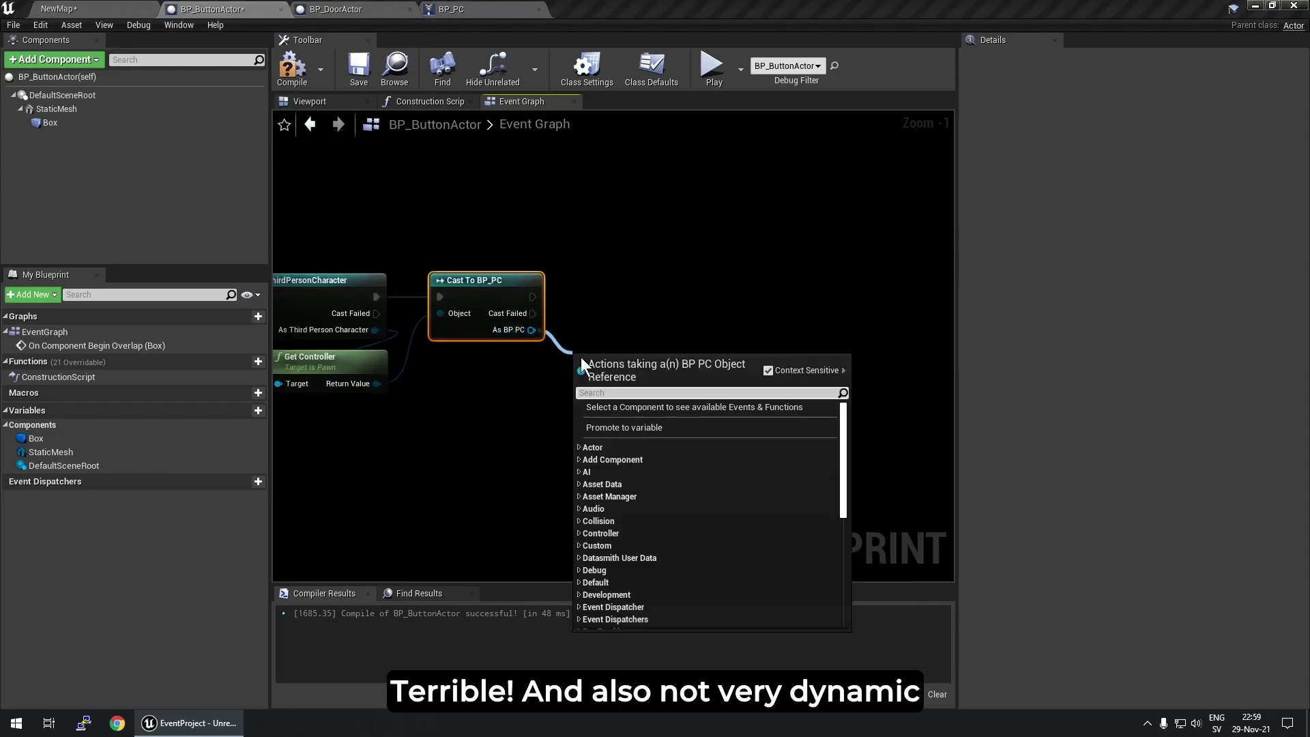
{"action": "type", "text": "get w"}
{"action": "type", "text": "bp"}
{"action": "key", "text": "Return"}
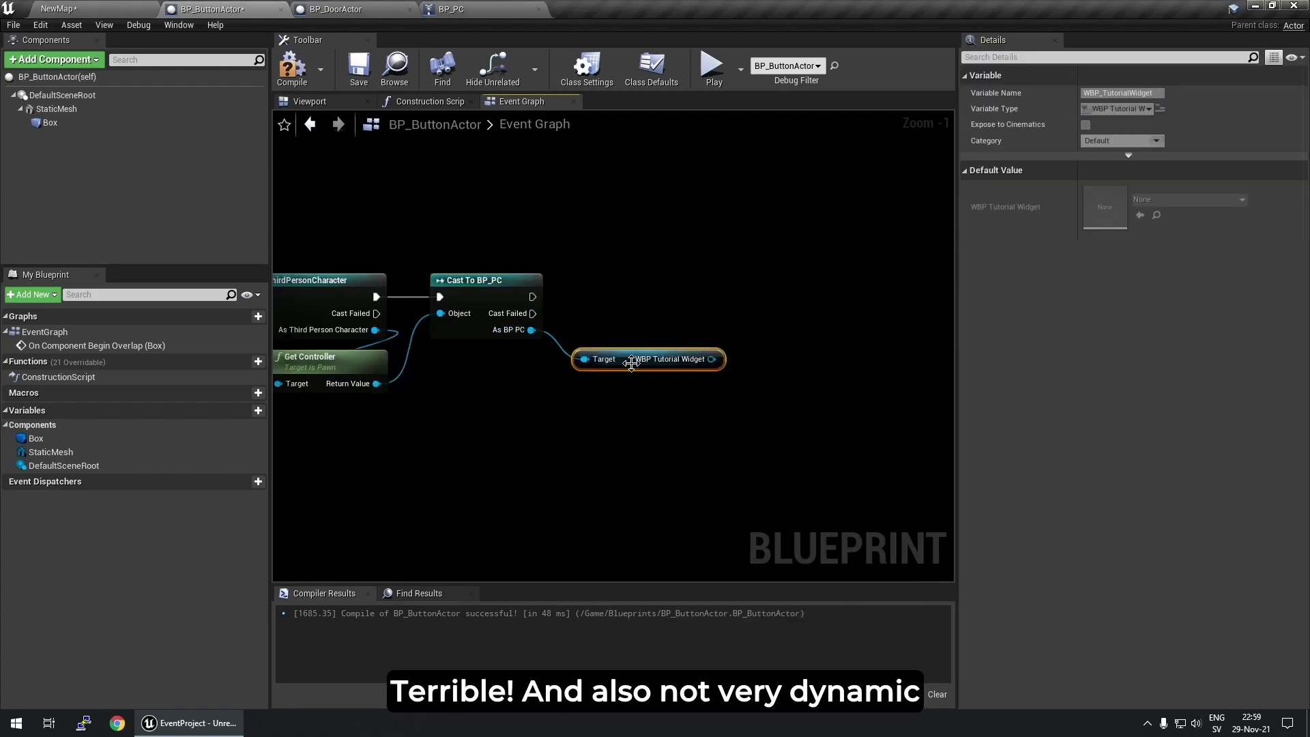
Step: Get the widget's Overlap Border and feed it into Set Visibility
{"action": "right_click_drag", "start_coordinate": [717, 358], "coordinate": [573, 361]}
{"action": "left_click_drag", "start_coordinate": [573, 361], "coordinate": [624, 355]}
{"action": "type", "text": "get overlap"}
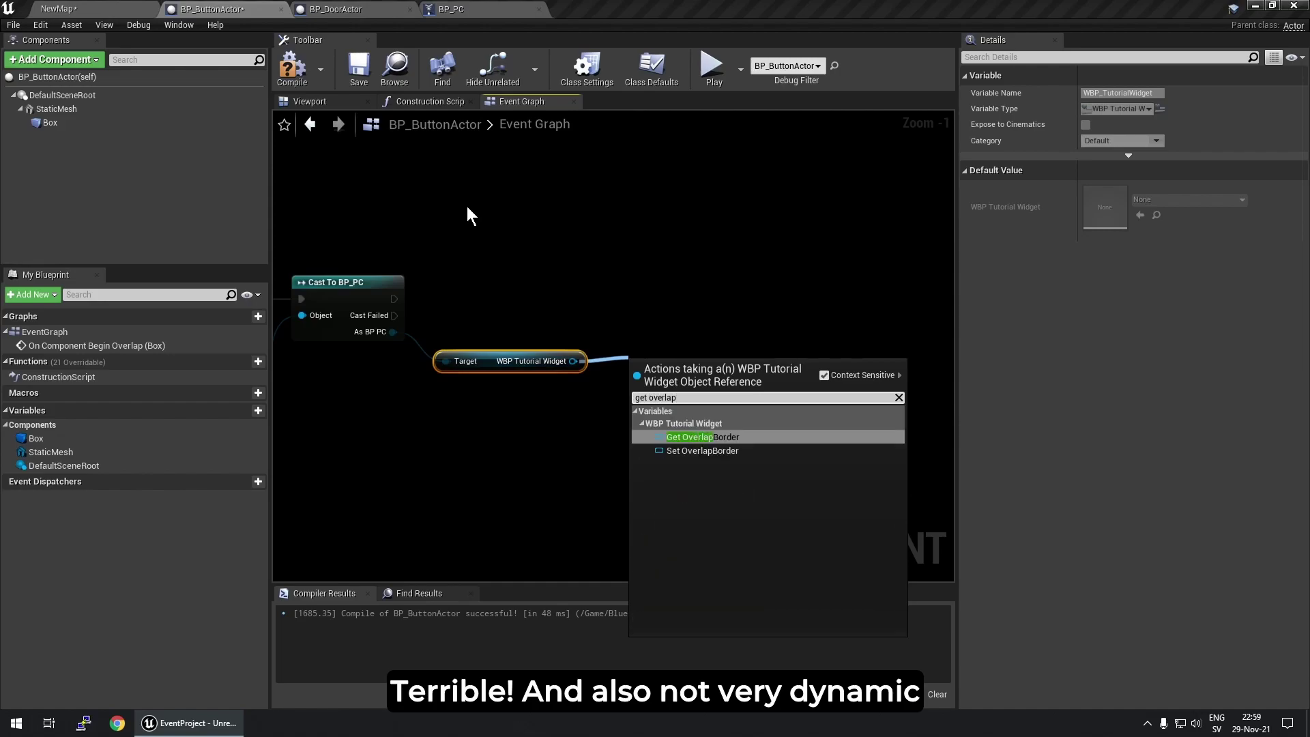
{"action": "key", "text": "Return"}
{"action": "left_click_drag", "start_coordinate": [746, 370], "coordinate": [798, 337]}
{"action": "type", "text": "set vis"}
{"action": "key", "text": "Return"}
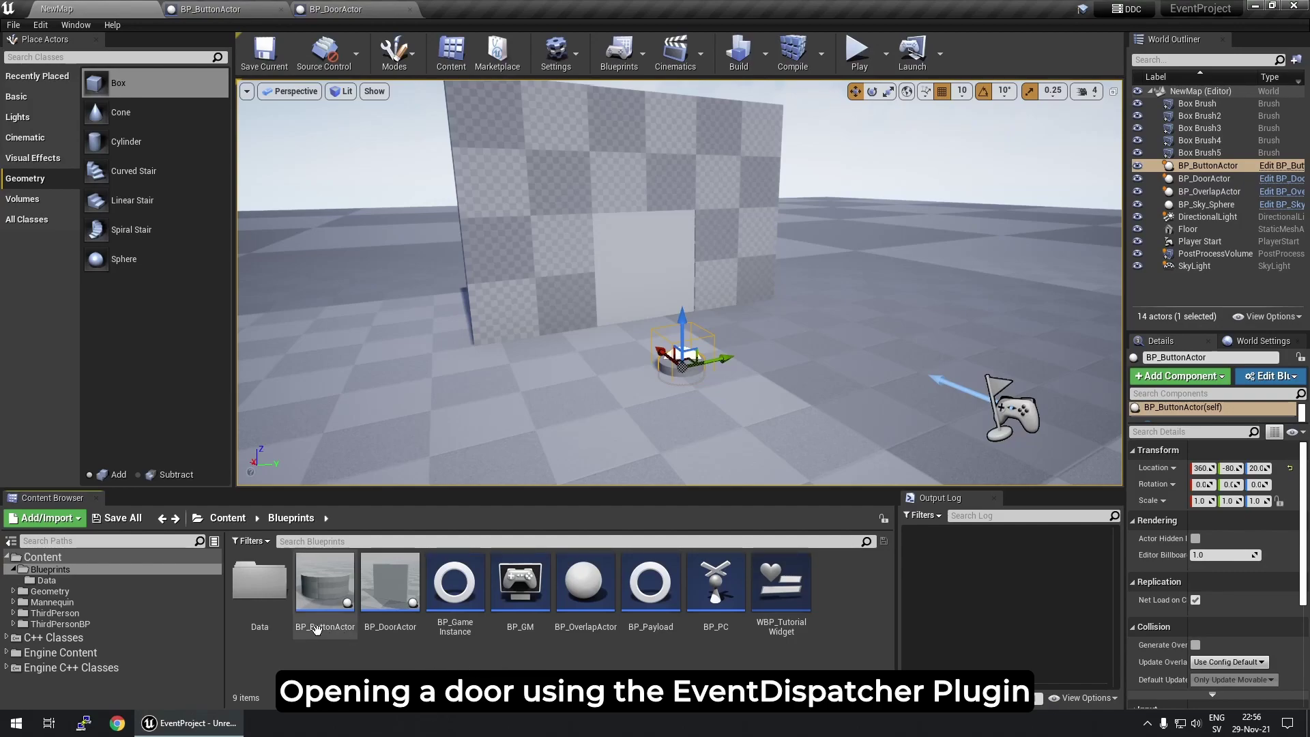
Step: Create and save an EventIdentifier data asset named OpenDoorEvent in Blueprints/Data
{"action": "double_click", "coordinate": [259, 587]}
{"action": "right_click", "coordinate": [437, 601]}
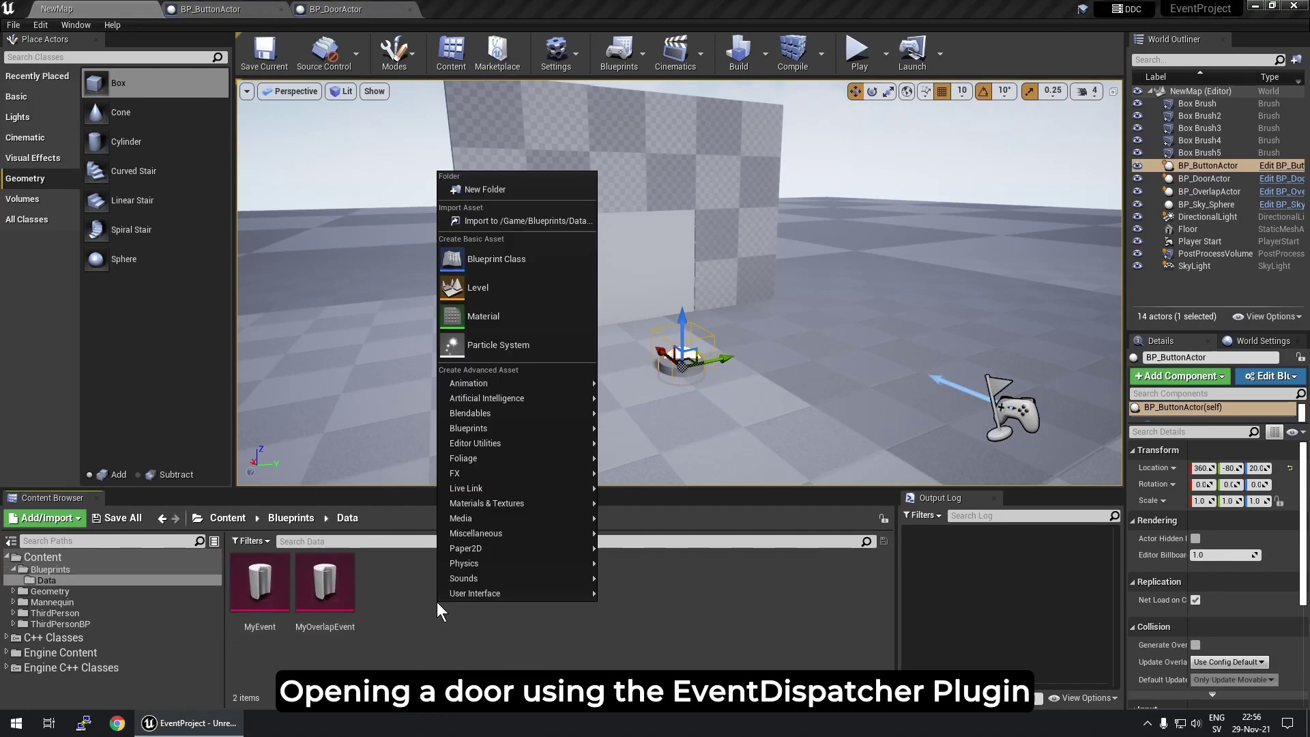
{"action": "mouse_move", "coordinate": [546, 444]}
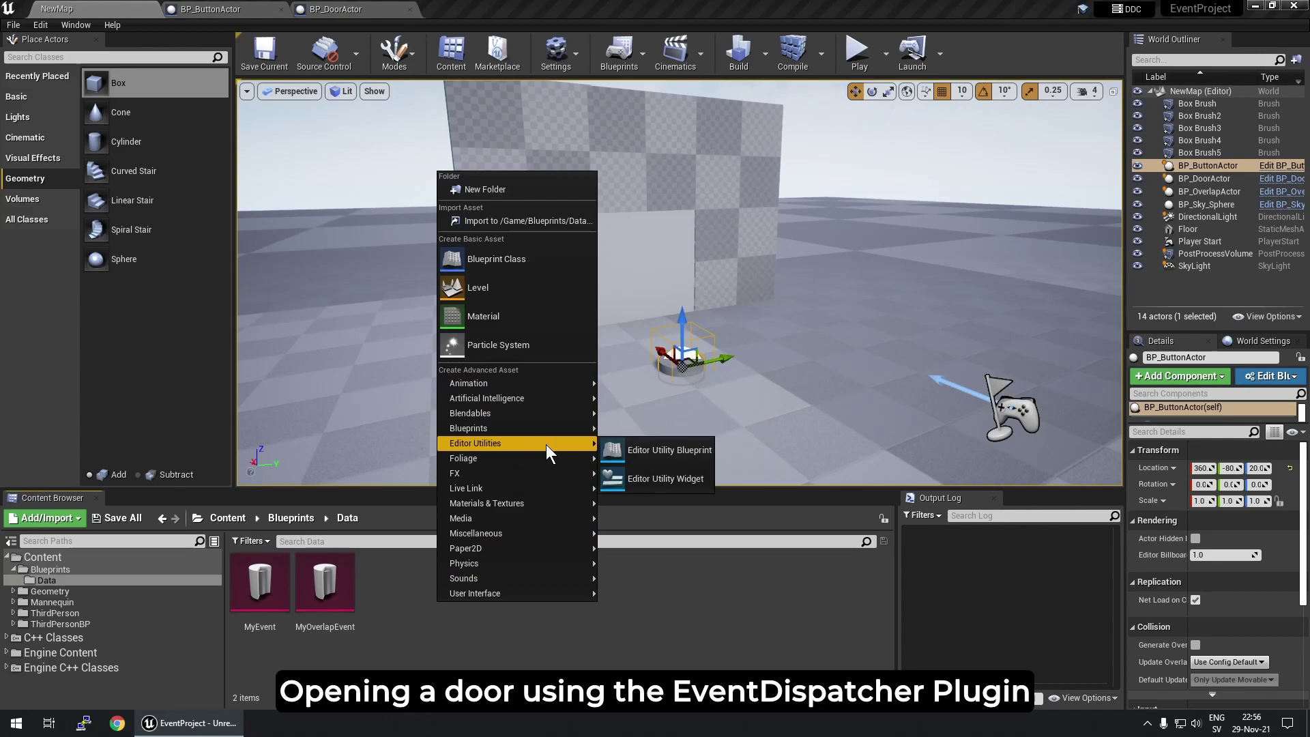
{"action": "mouse_move", "coordinate": [529, 534]}
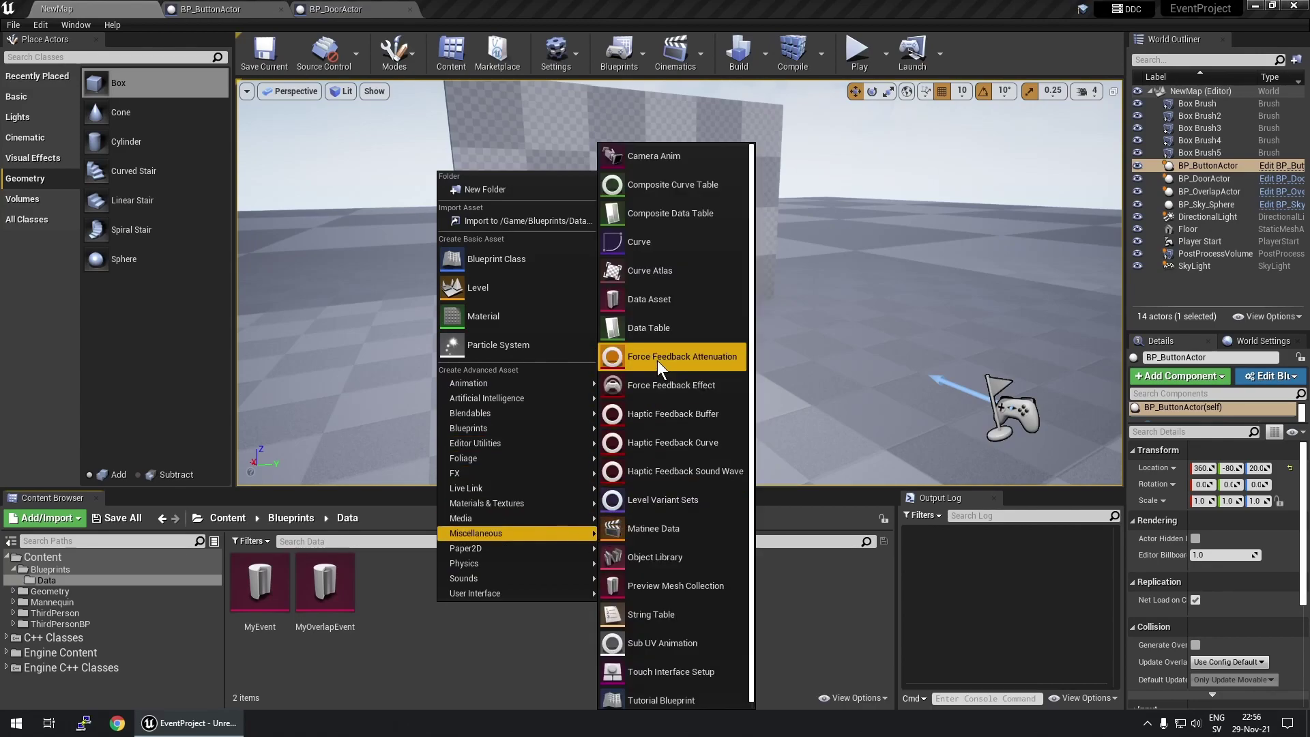
{"action": "left_click", "coordinate": [659, 297]}
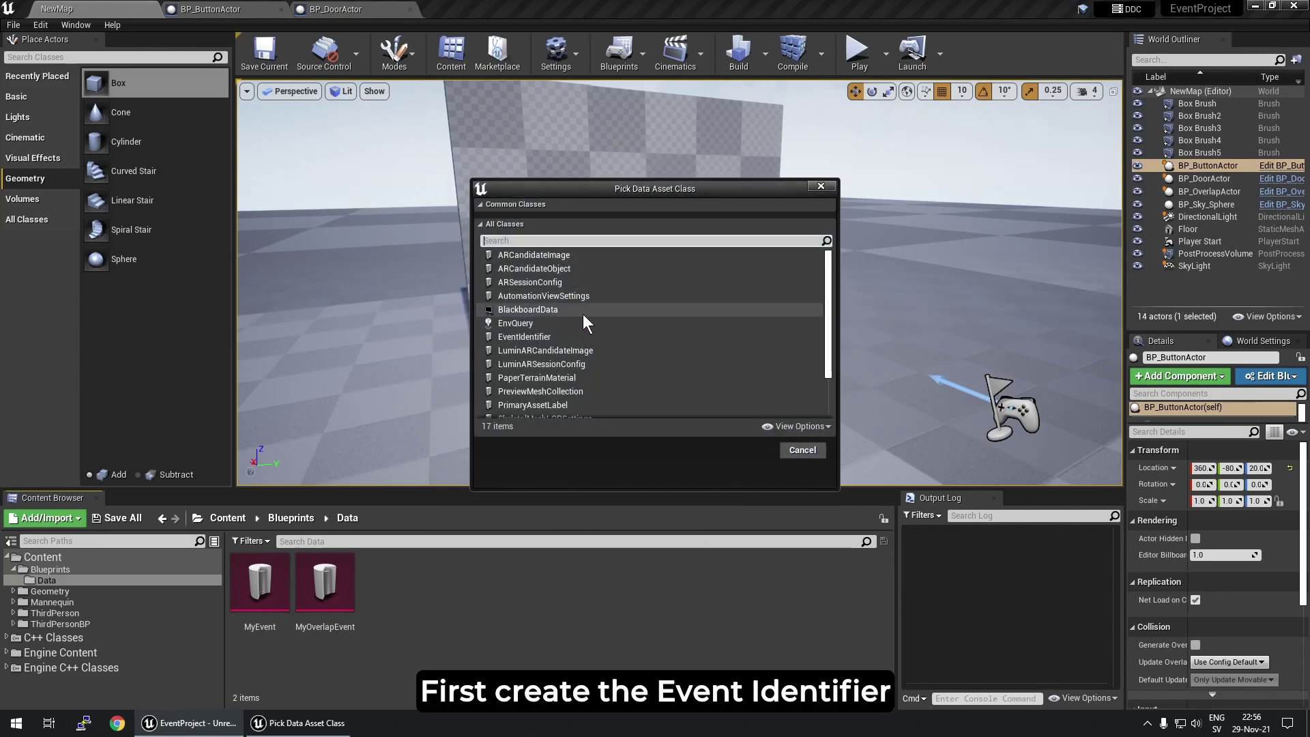
{"action": "left_click", "coordinate": [555, 336]}
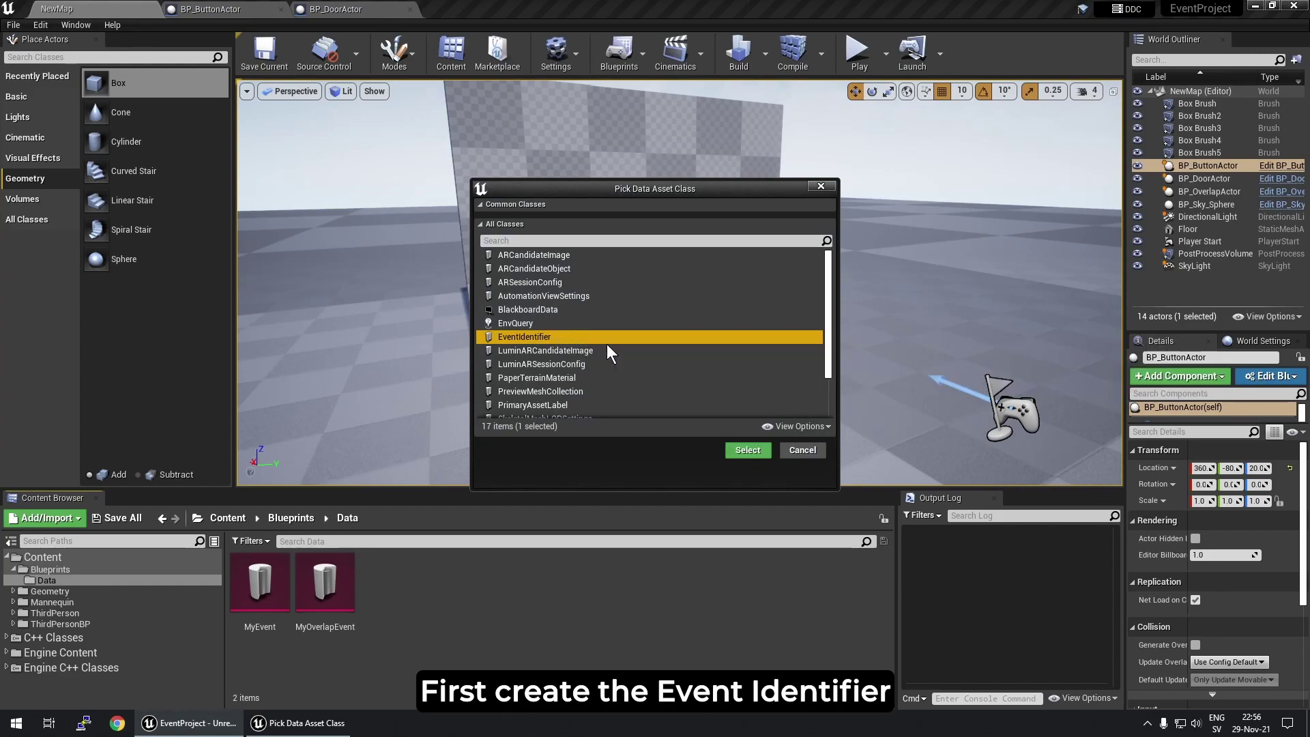
{"action": "left_click", "coordinate": [747, 450]}
{"action": "type", "text": "OpenDoorEve"}
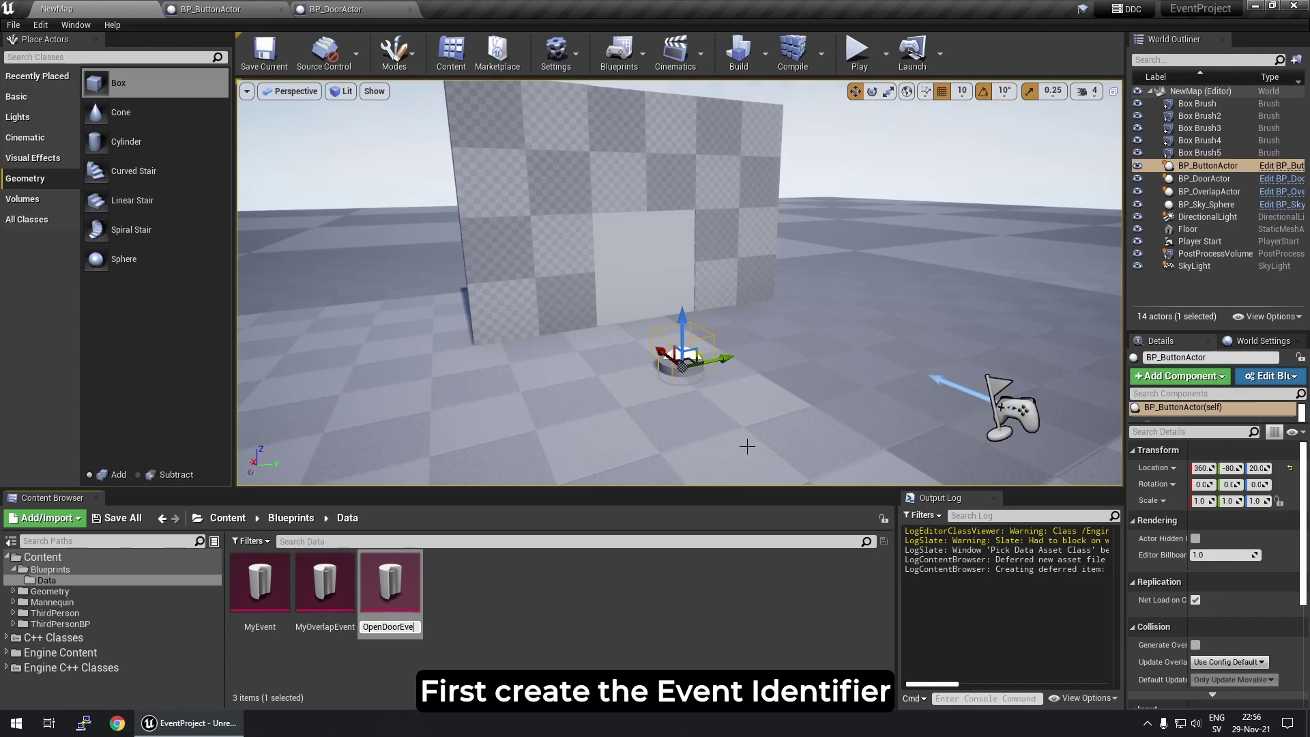
{"action": "type", "text": "nt"}
{"action": "key", "text": "Return"}
{"action": "key", "text": "ctrl+s"}
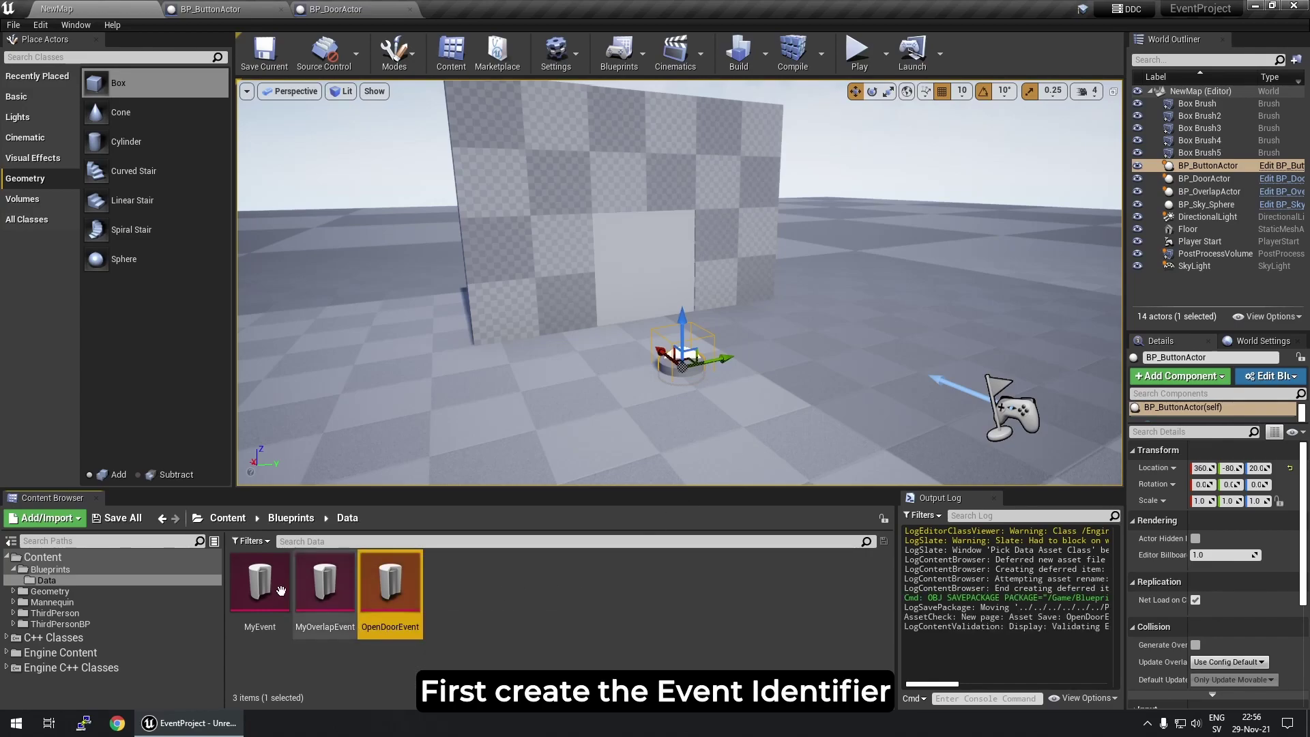
{"action": "left_click", "coordinate": [69, 569]}
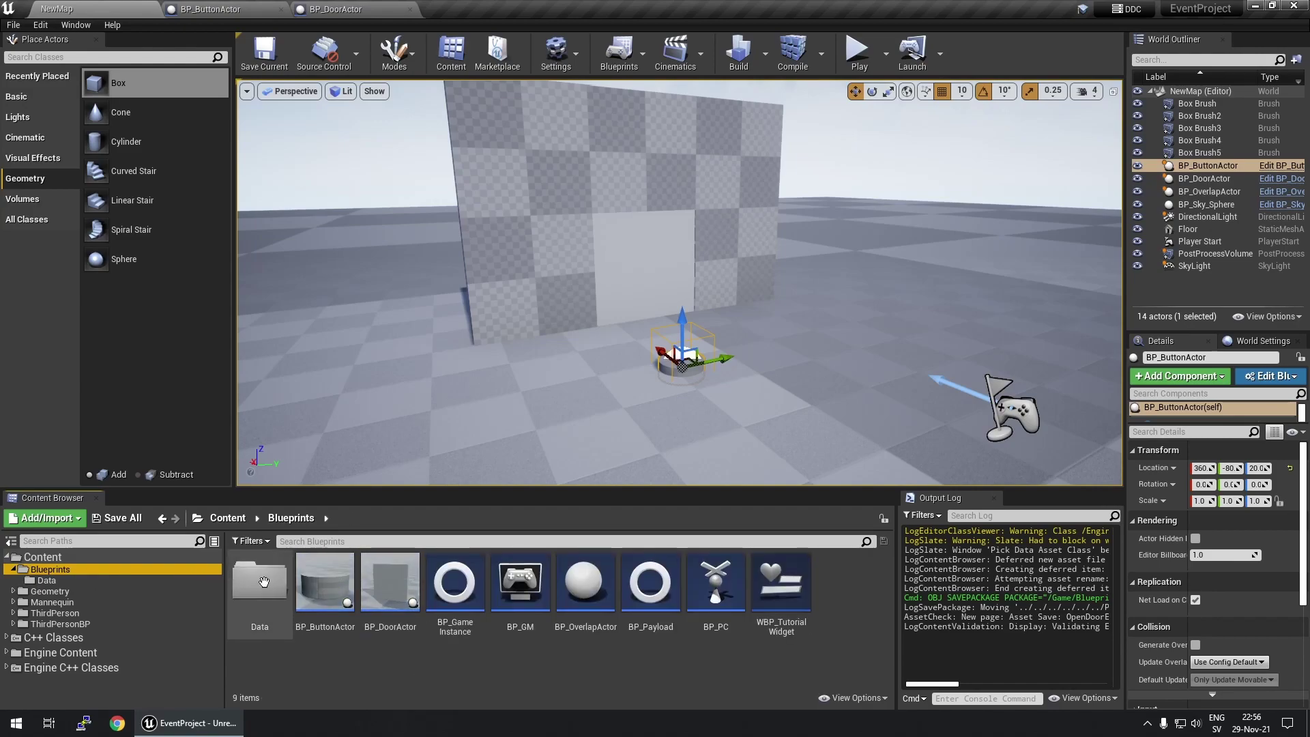
Step: Open BP_ButtonActor and add a Begin Overlap event for its Box
{"action": "left_click", "coordinate": [672, 370]}
{"action": "double_click", "coordinate": [696, 356]}
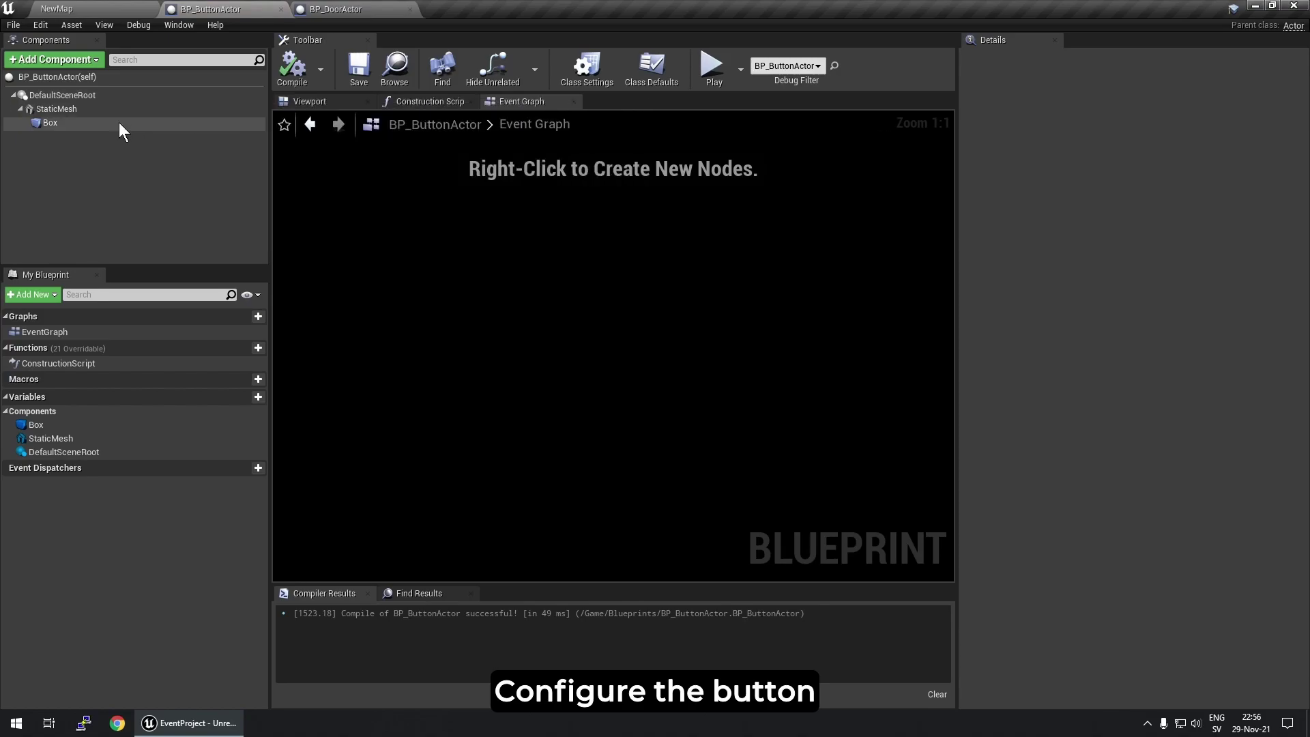
{"action": "left_click", "coordinate": [91, 124]}
{"action": "left_click", "coordinate": [313, 102]}
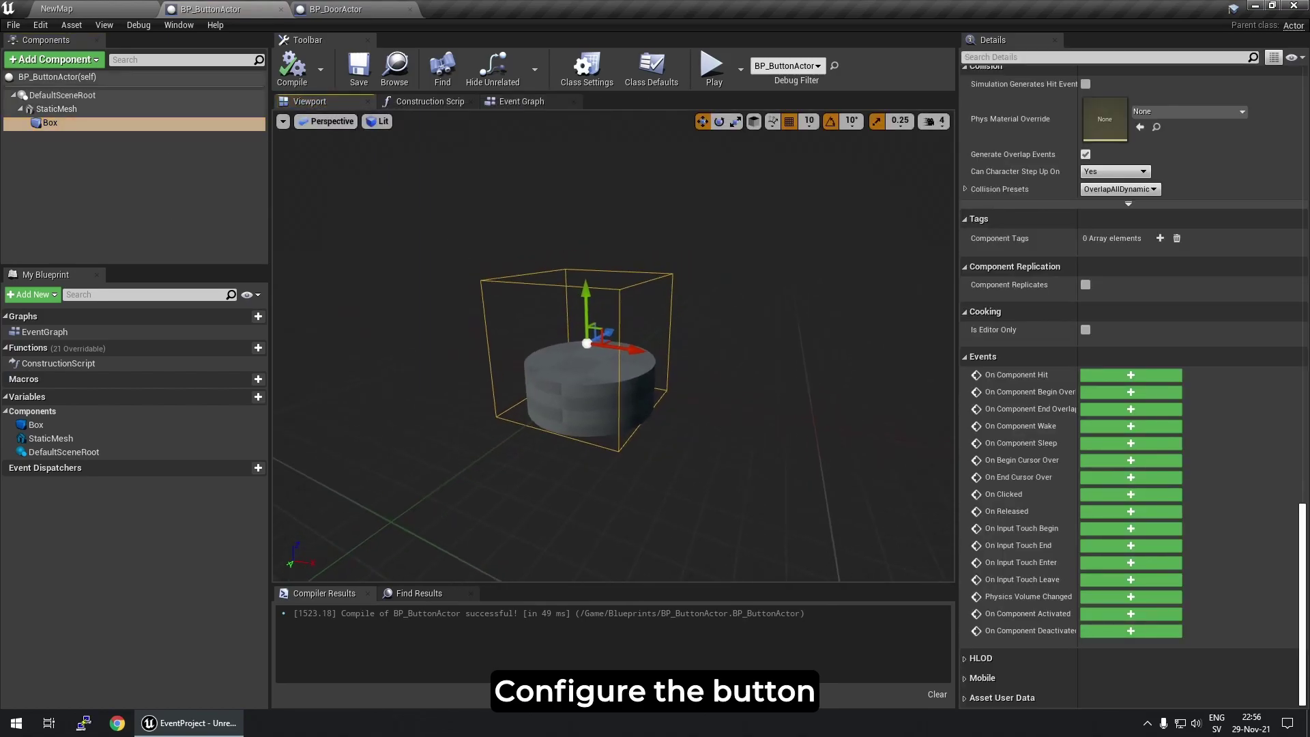
{"action": "left_click", "coordinate": [1097, 389]}
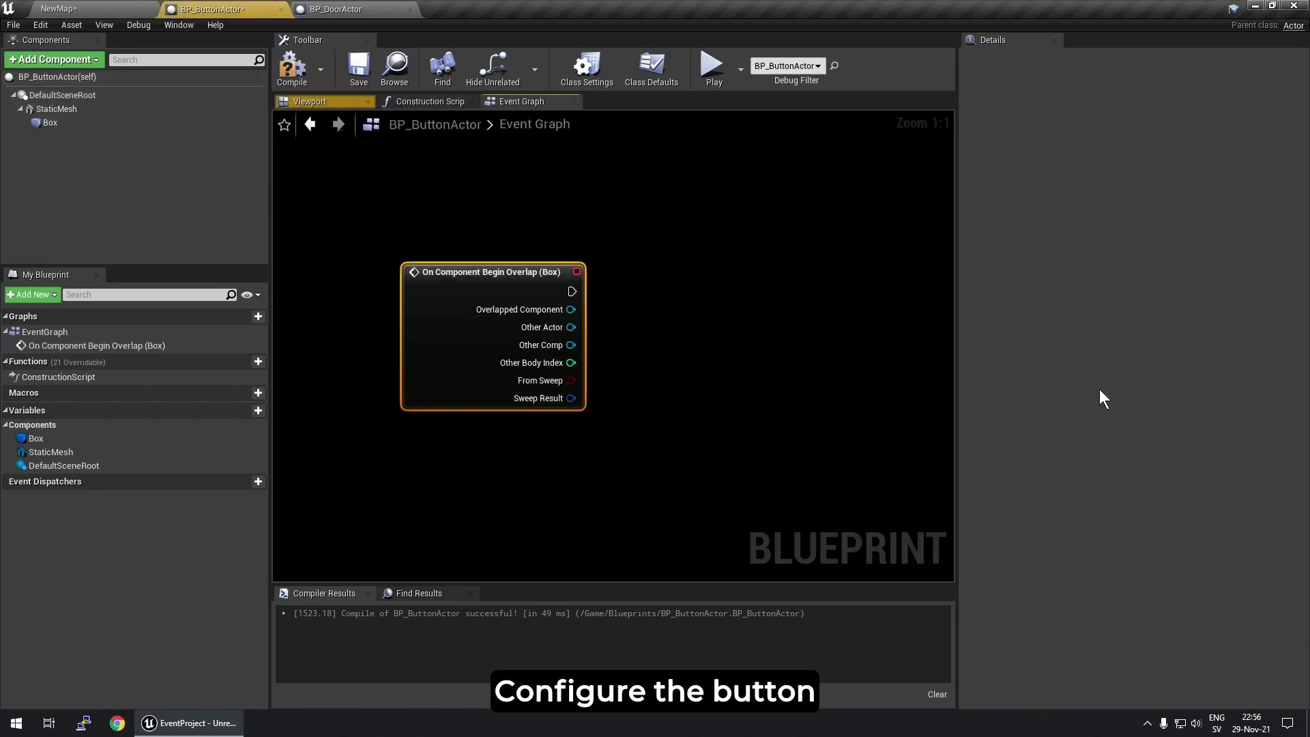
Step: Wire Begin Overlap into an Invoke Simple Event set to OpenDoorEvent
{"action": "right_click", "coordinate": [621, 315]}
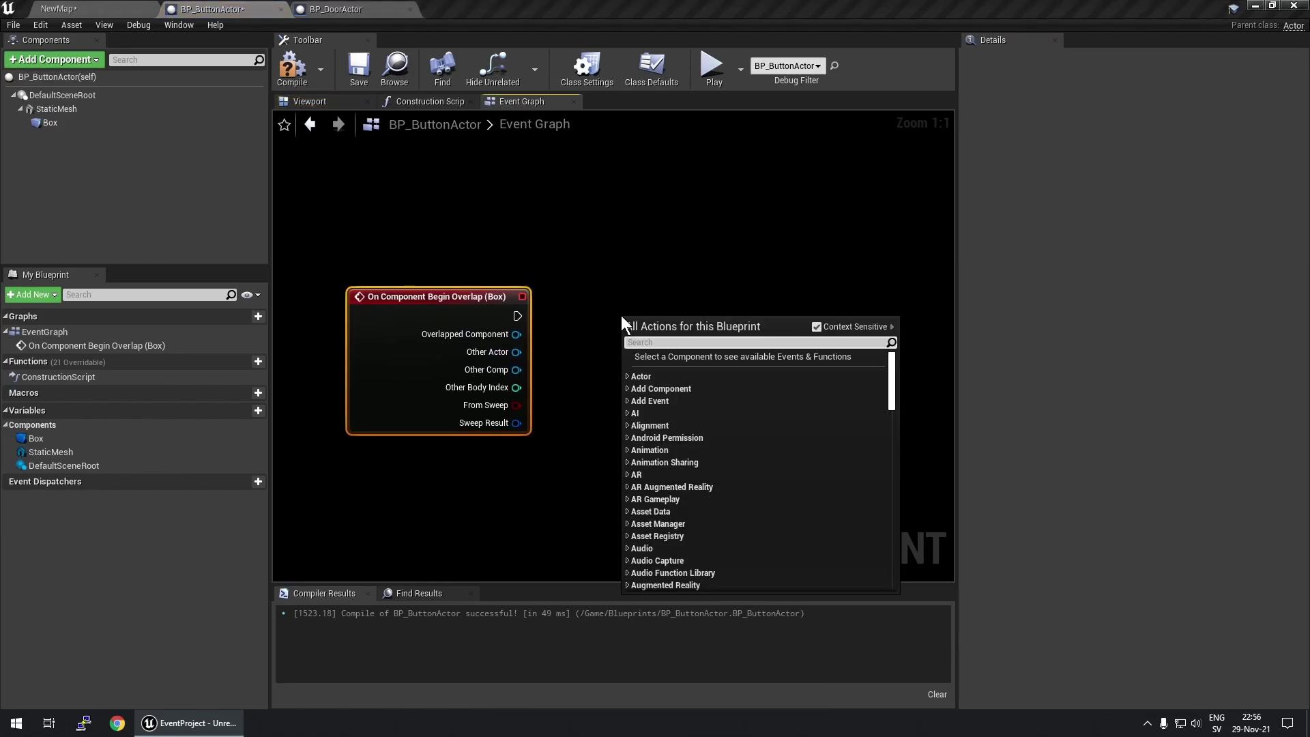
{"action": "type", "text": "invoke event"}
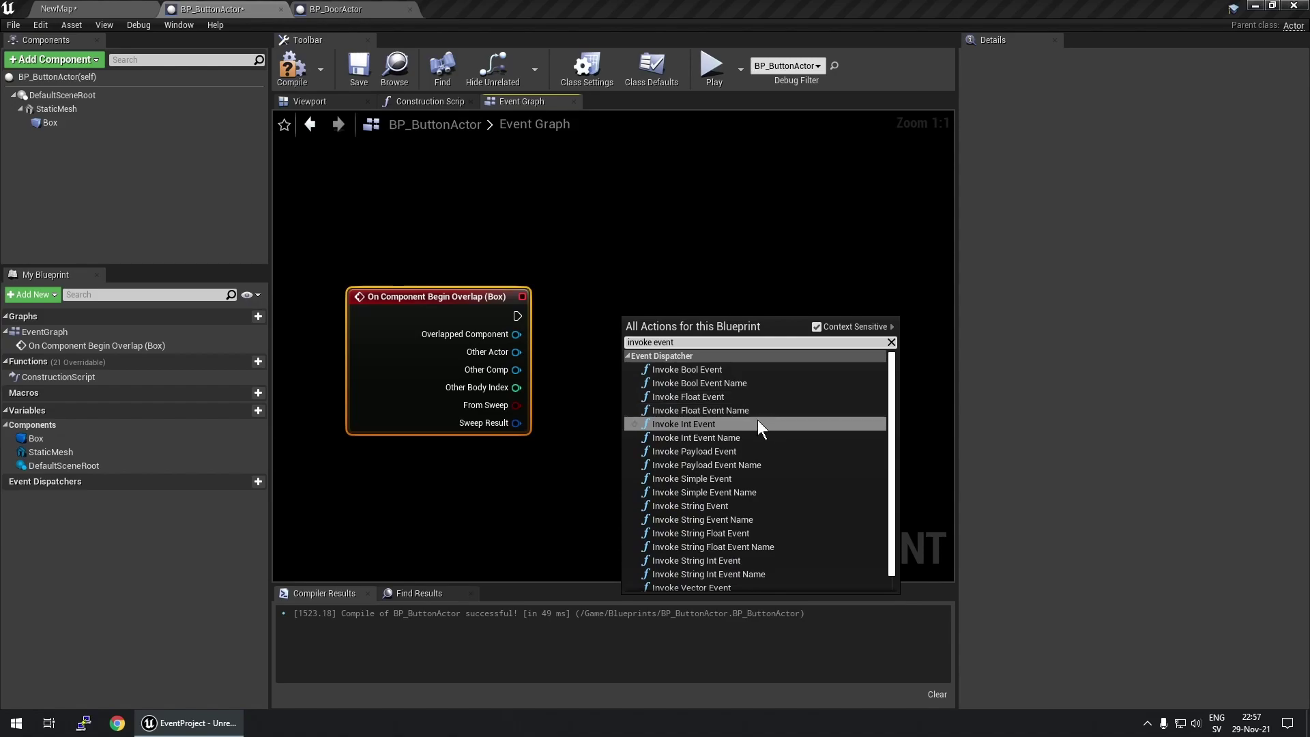
{"action": "left_click", "coordinate": [719, 479]}
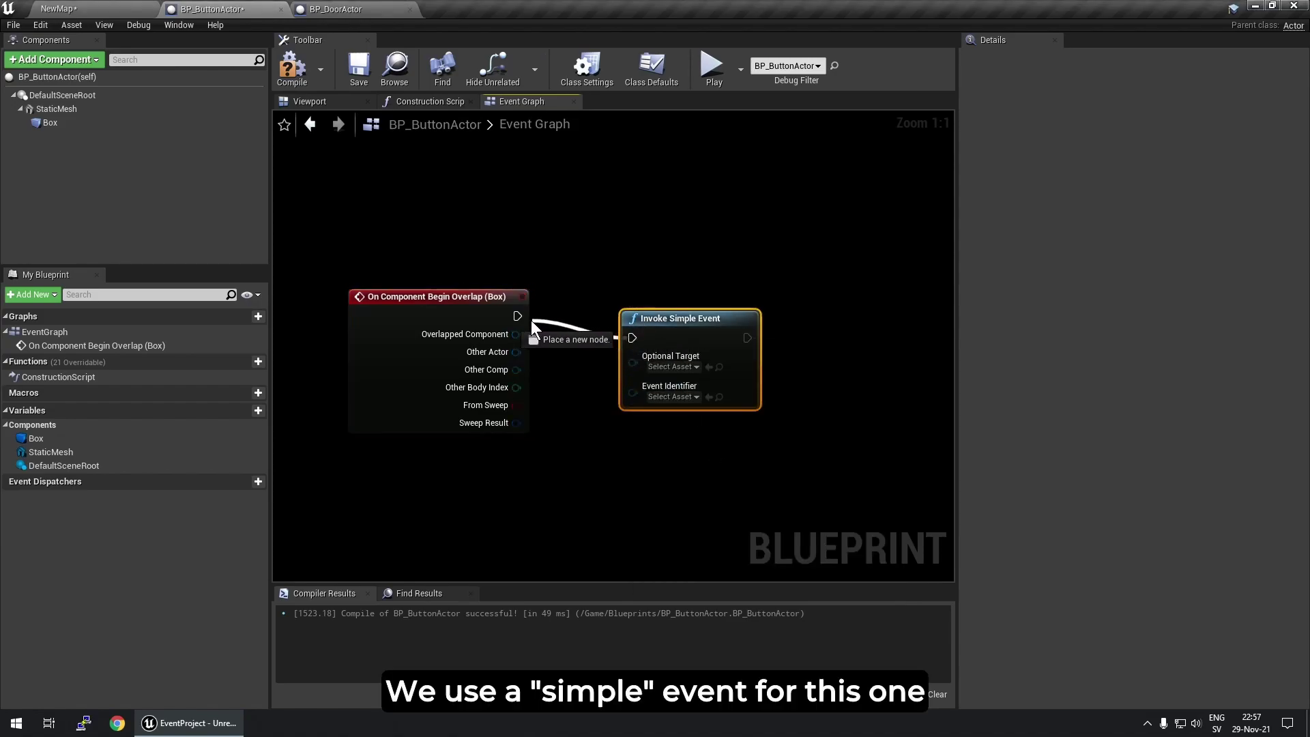
{"action": "mouse_move", "coordinate": [531, 321]}
{"action": "left_mouse_down"}
{"action": "mouse_move", "coordinate": [632, 337]}
{"action": "mouse_move", "coordinate": [718, 327]}
{"action": "left_mouse_up"}
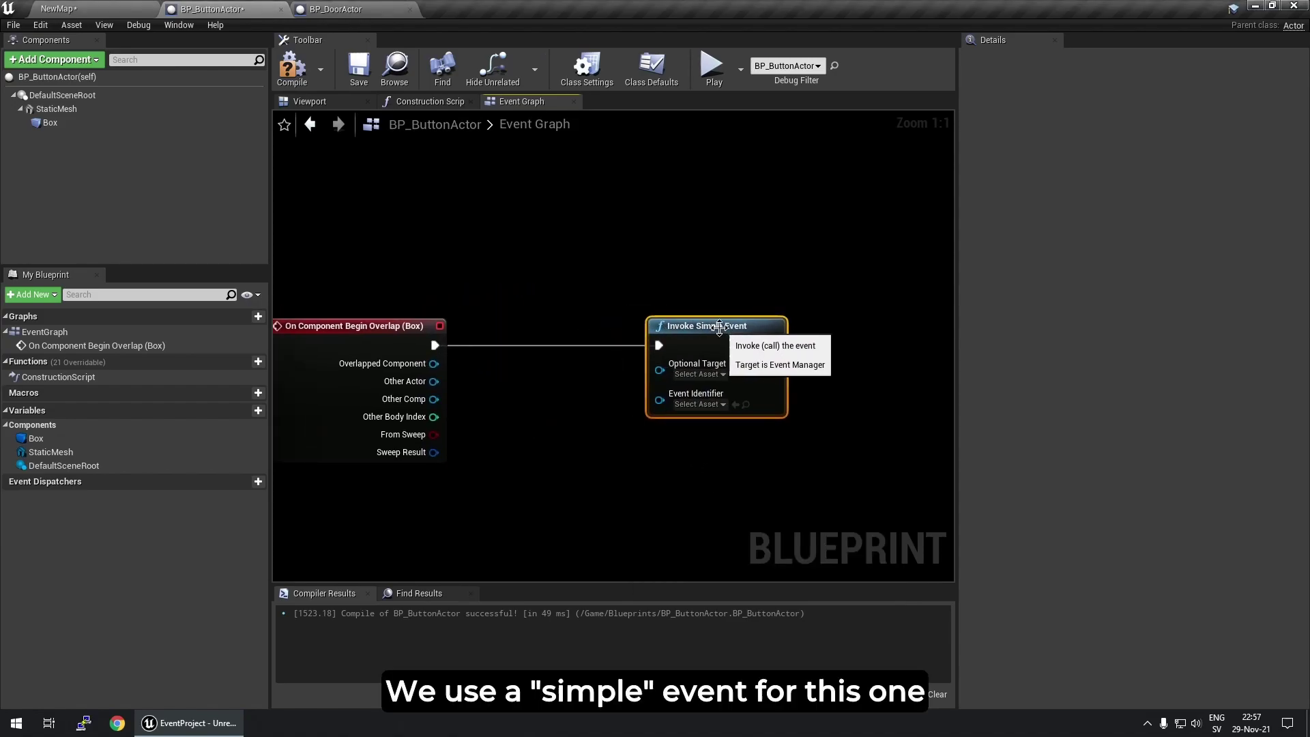
{"action": "left_click", "coordinate": [699, 407]}
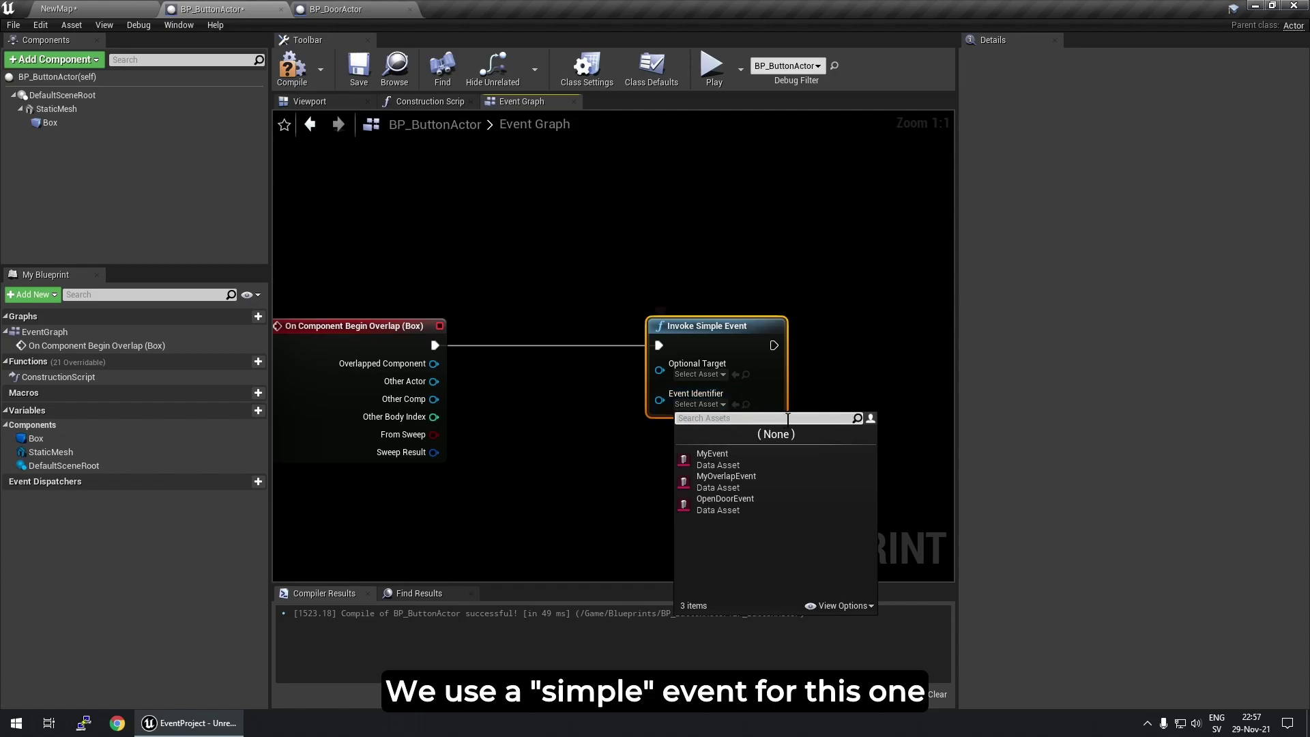
{"action": "left_click", "coordinate": [747, 503]}
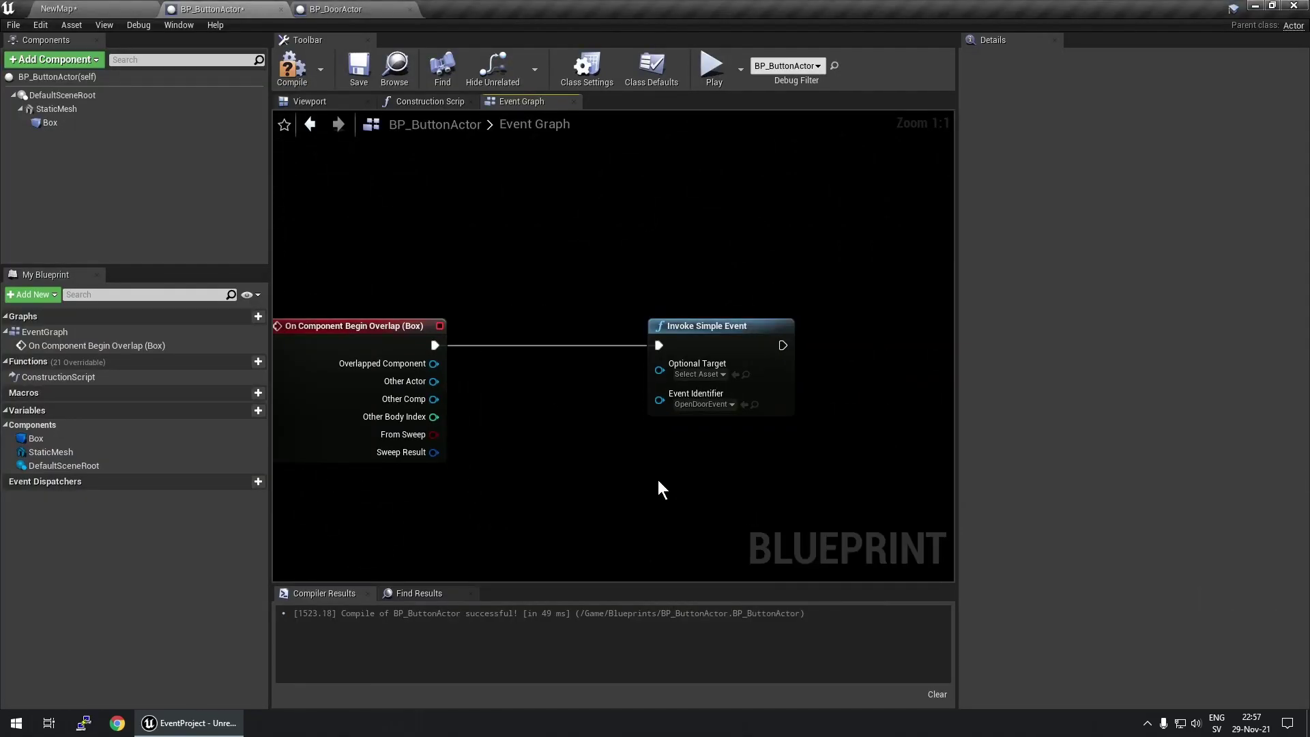
{"action": "right_click_drag", "start_coordinate": [658, 480], "coordinate": [729, 455]}
{"action": "scroll", "coordinate": [712, 453], "scroll_direction": "down", "scroll_amount": 1}
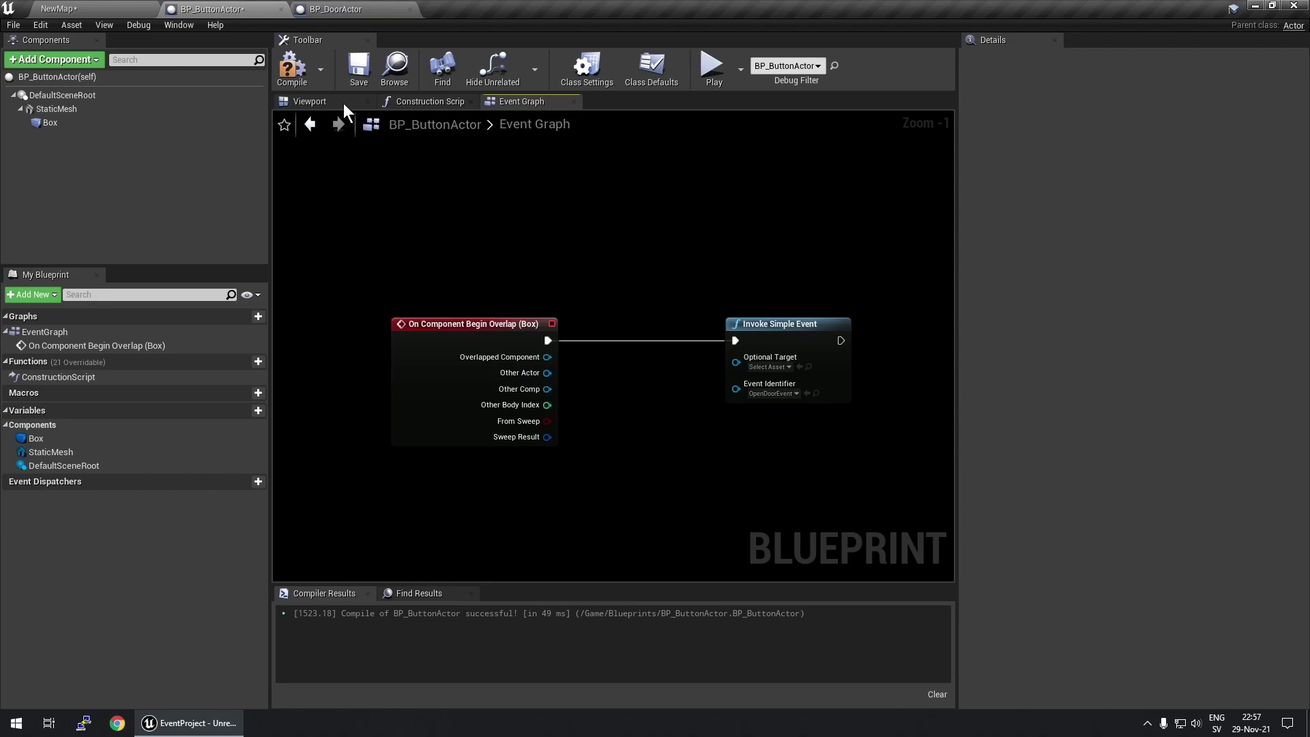
Step: In BP_DoorActor, add a Register Simple Event node after Event BeginPlay
{"action": "left_click", "coordinate": [354, 9]}
{"action": "right_click_drag", "start_coordinate": [465, 198], "coordinate": [500, 300]}
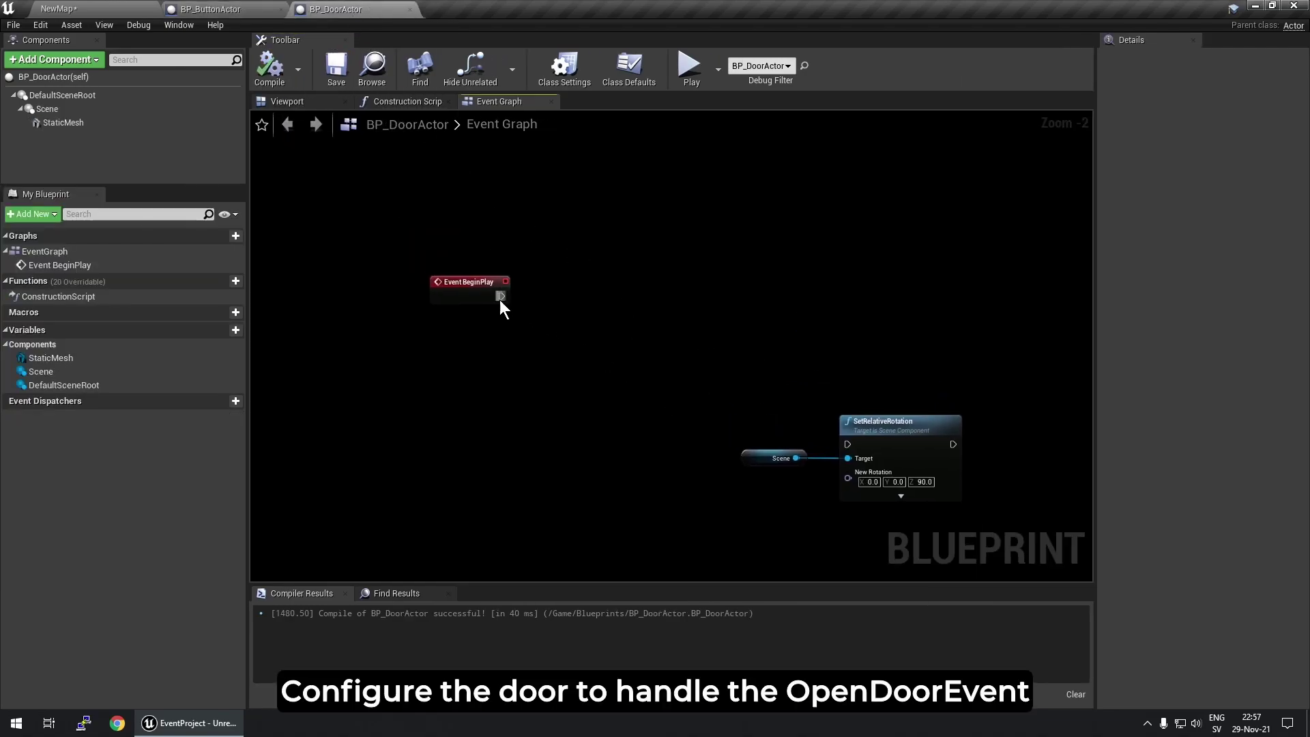
{"action": "left_click_drag", "start_coordinate": [500, 296], "coordinate": [584, 295]}
{"action": "type", "text": "reg"}
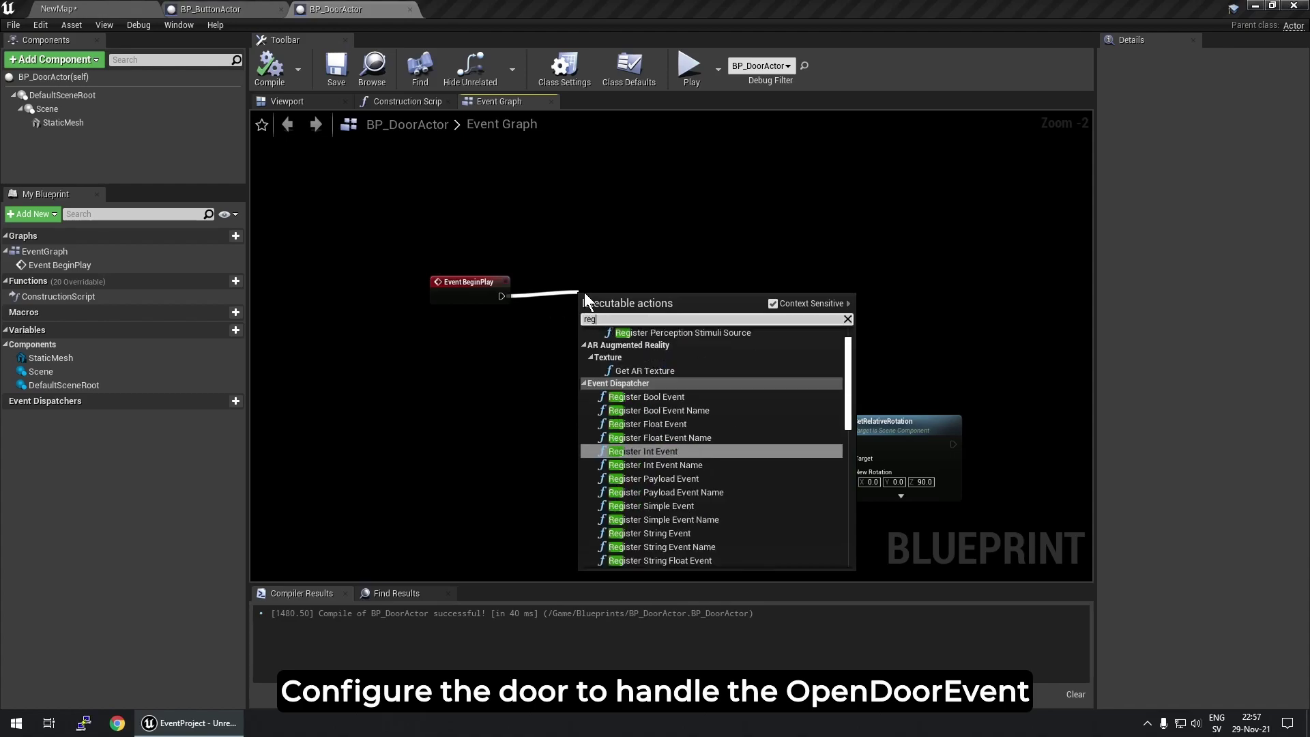
{"action": "type", "text": "ister simple"}
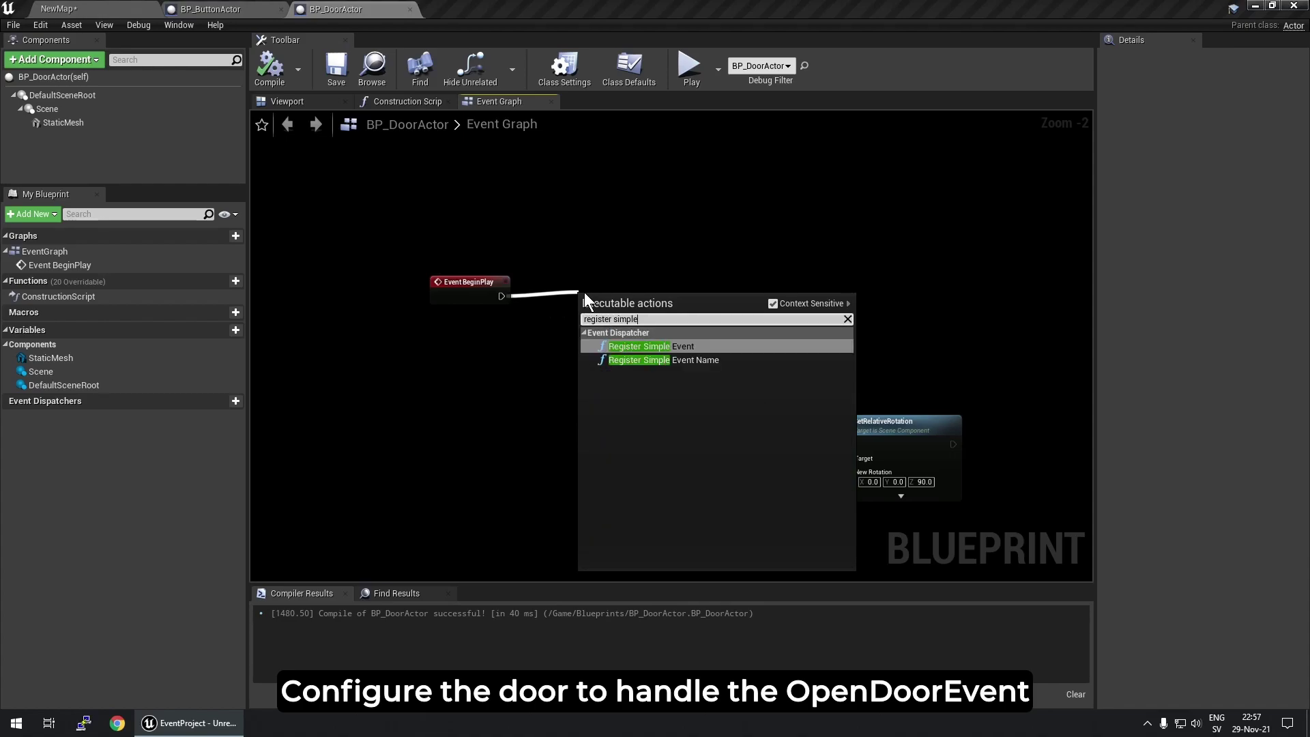
{"action": "left_click", "coordinate": [652, 346]}
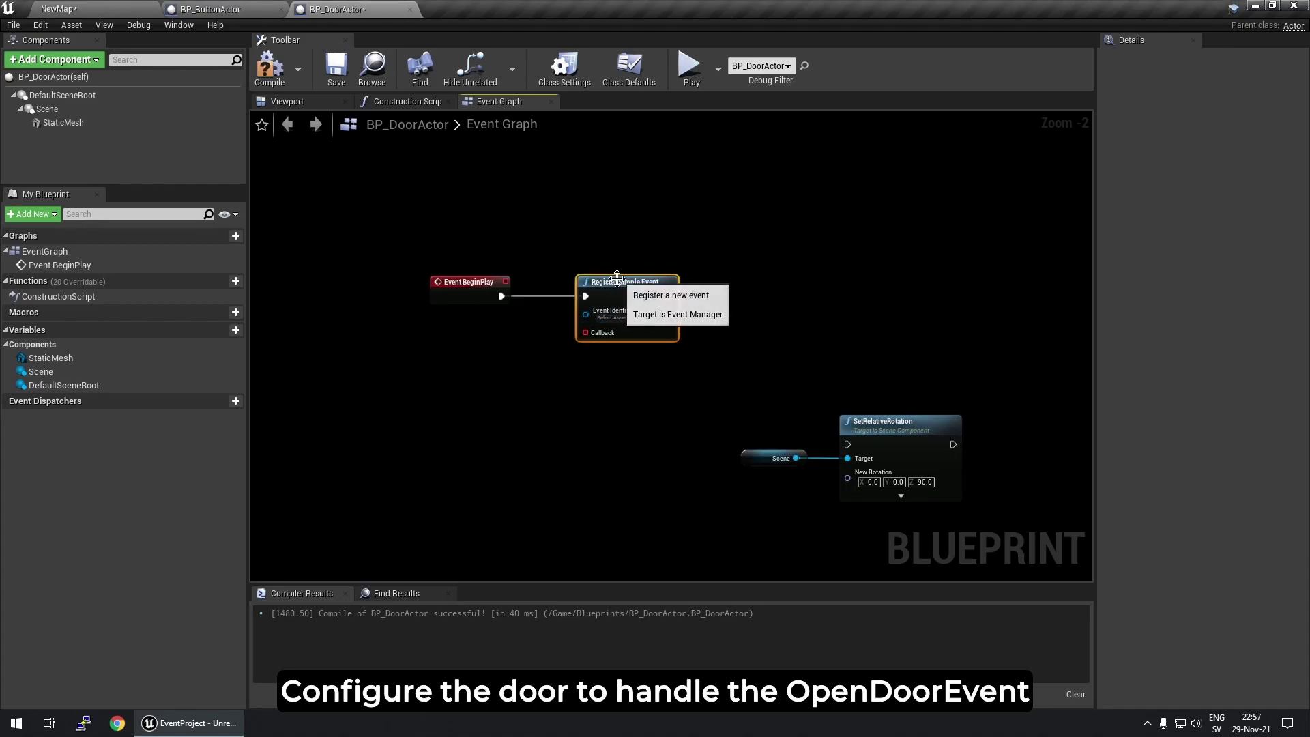
Step: Give it a custom event callback and register for OpenDoorEvent
{"action": "left_click_drag", "start_coordinate": [587, 333], "coordinate": [486, 386]}
{"action": "type", "text": "custom"}
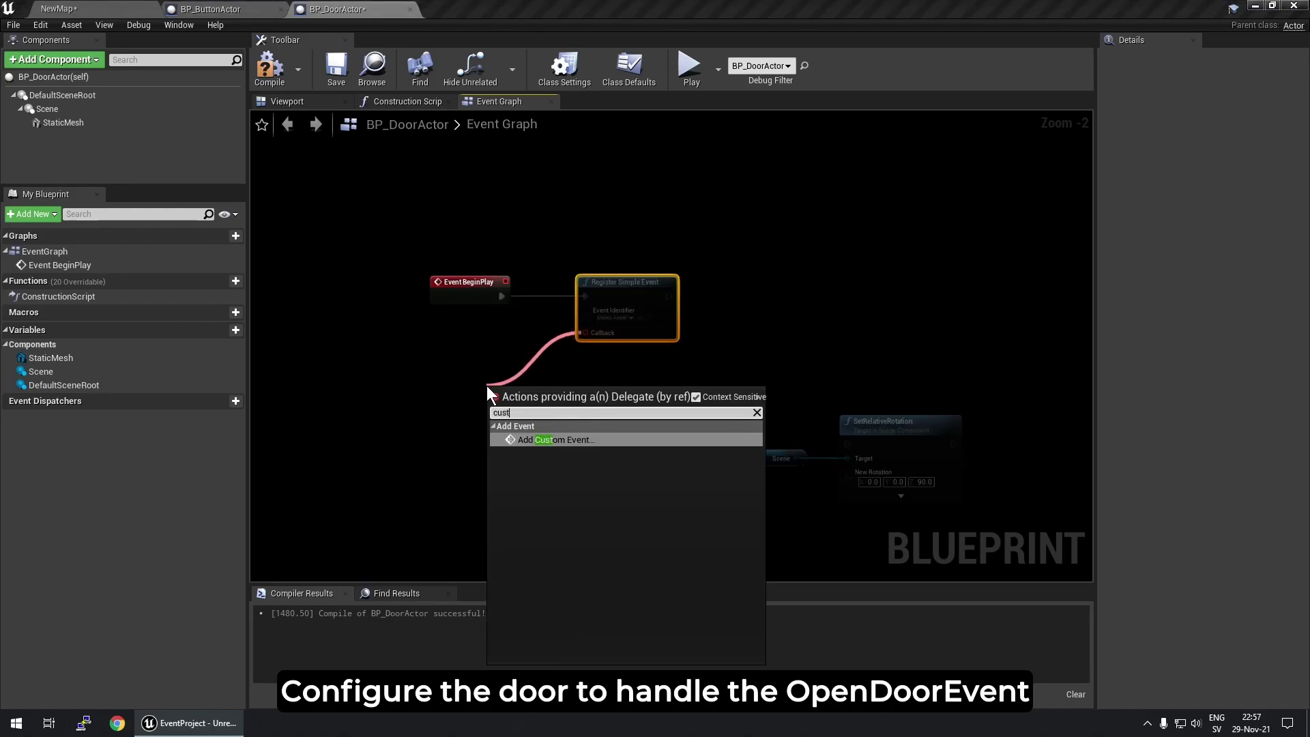
{"action": "key", "text": "Return"}
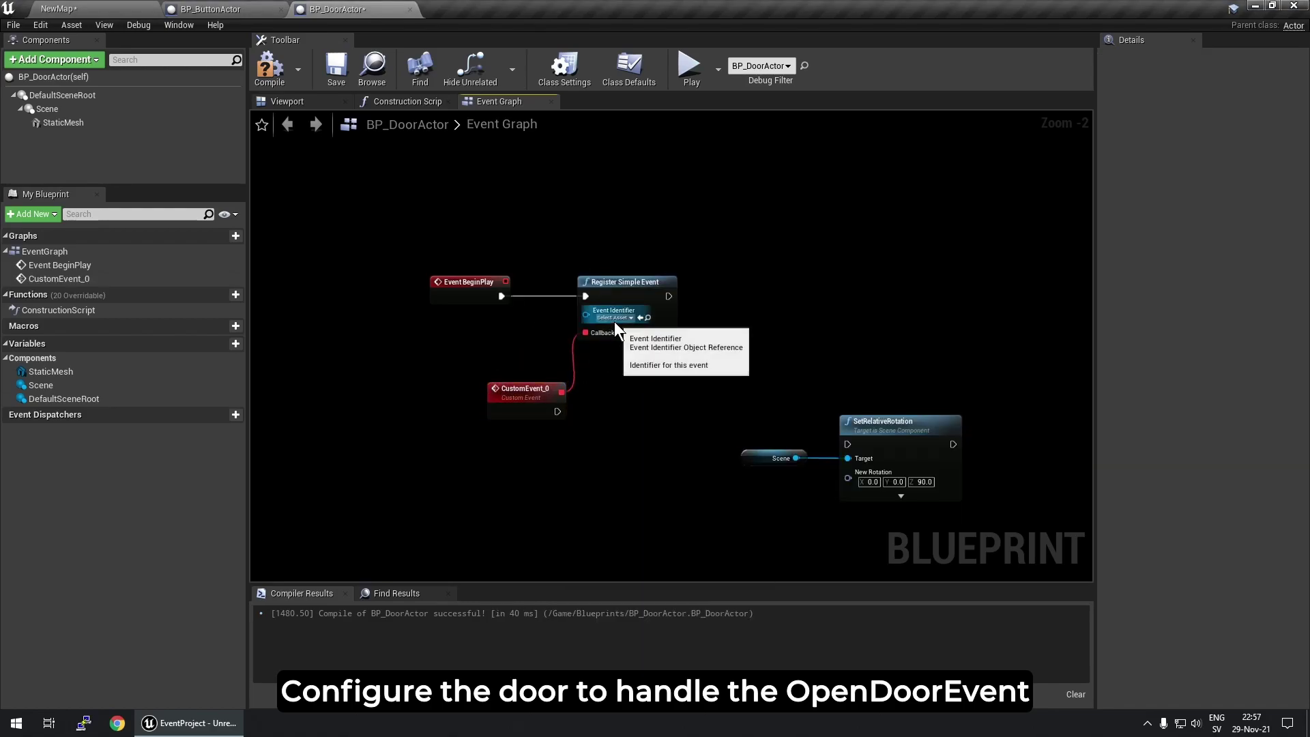
{"action": "left_click", "coordinate": [614, 319]}
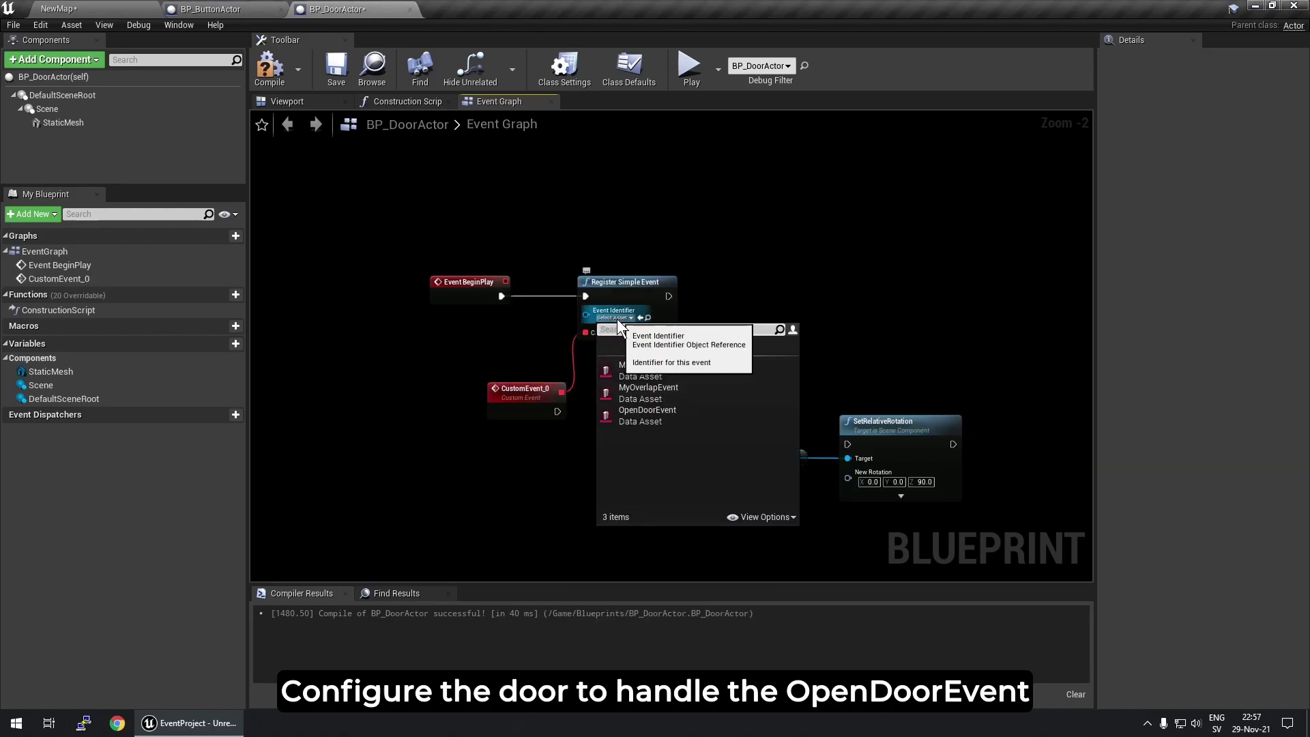
{"action": "left_click", "coordinate": [653, 412]}
Step: Wire CustomEvent_0 to SetRelativeRotation (Z 90) and compile the door blueprint
{"action": "scroll", "coordinate": [622, 414], "scroll_direction": "up", "scroll_amount": 2}
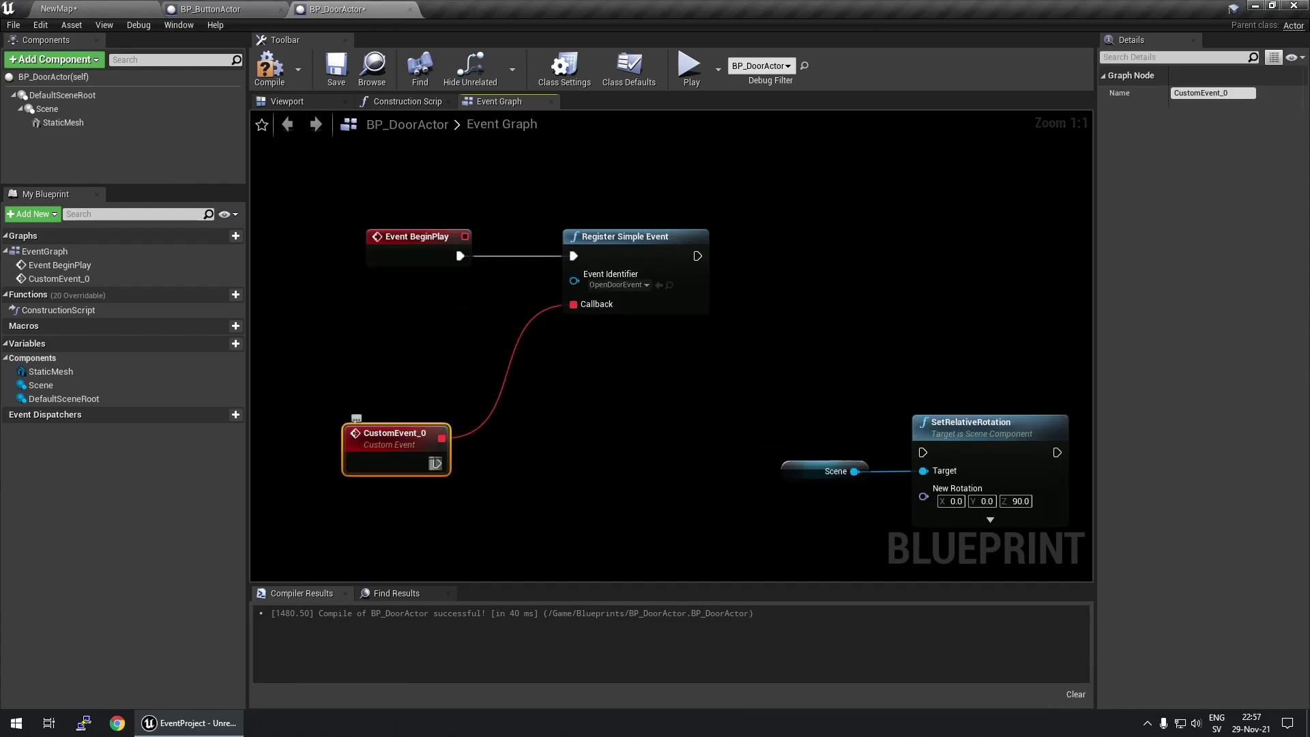
{"action": "mouse_move", "coordinate": [437, 463]}
{"action": "left_mouse_down"}
{"action": "mouse_move", "coordinate": [924, 461]}
{"action": "mouse_move", "coordinate": [700, 446]}
{"action": "left_mouse_up"}
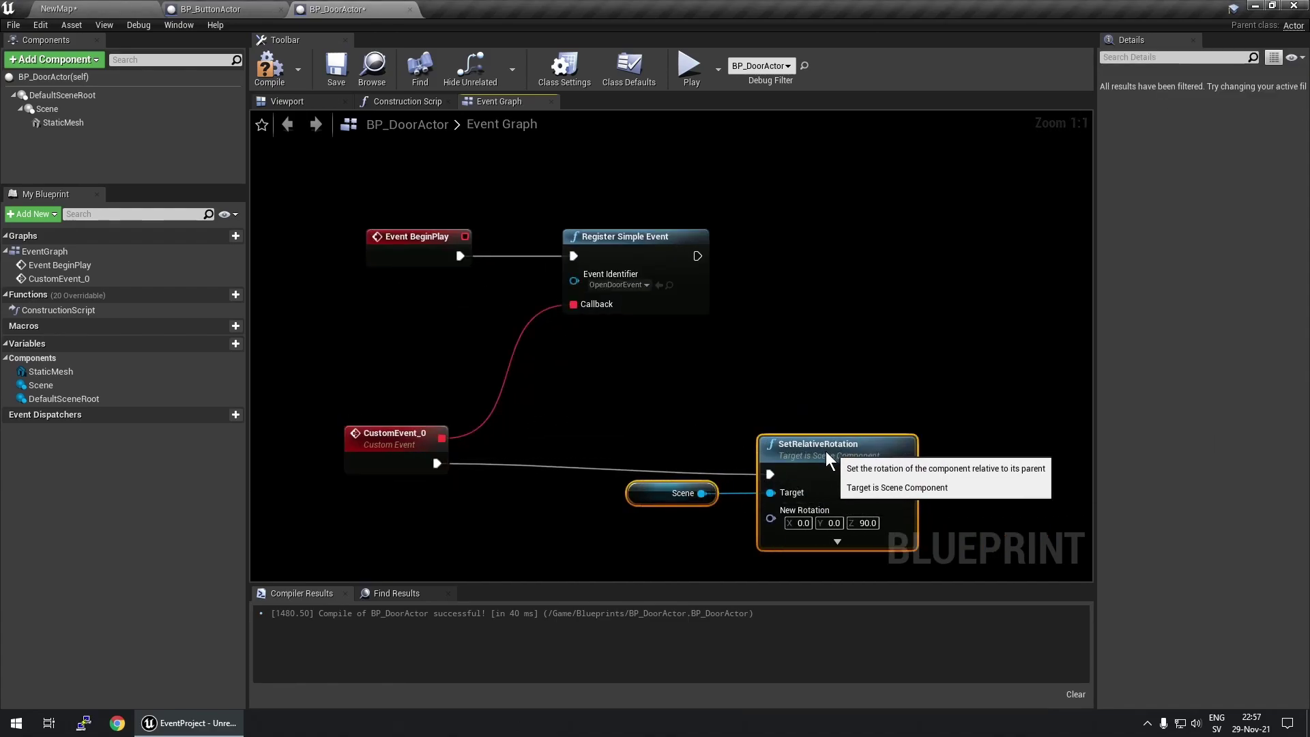
{"action": "left_click", "coordinate": [765, 374]}
{"action": "scroll", "coordinate": [763, 372], "scroll_direction": "down", "scroll_amount": 2}
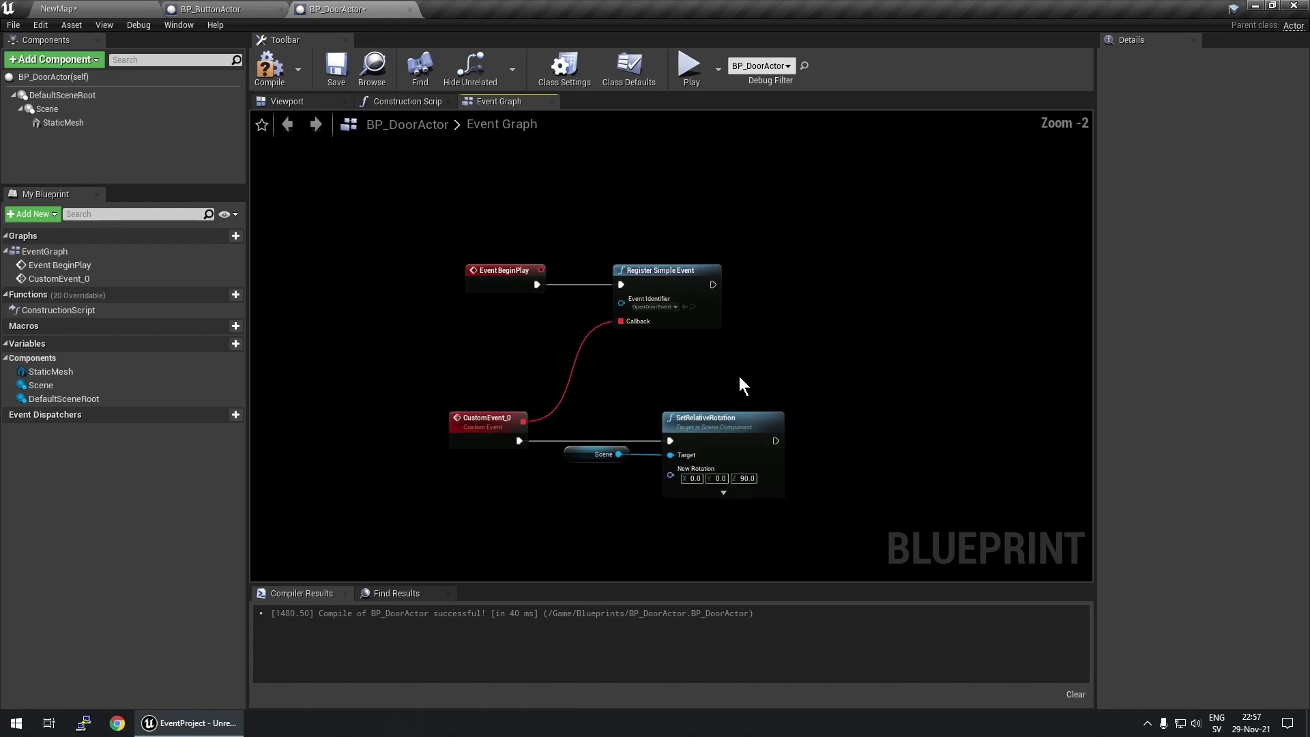
{"action": "left_click", "coordinate": [273, 64]}
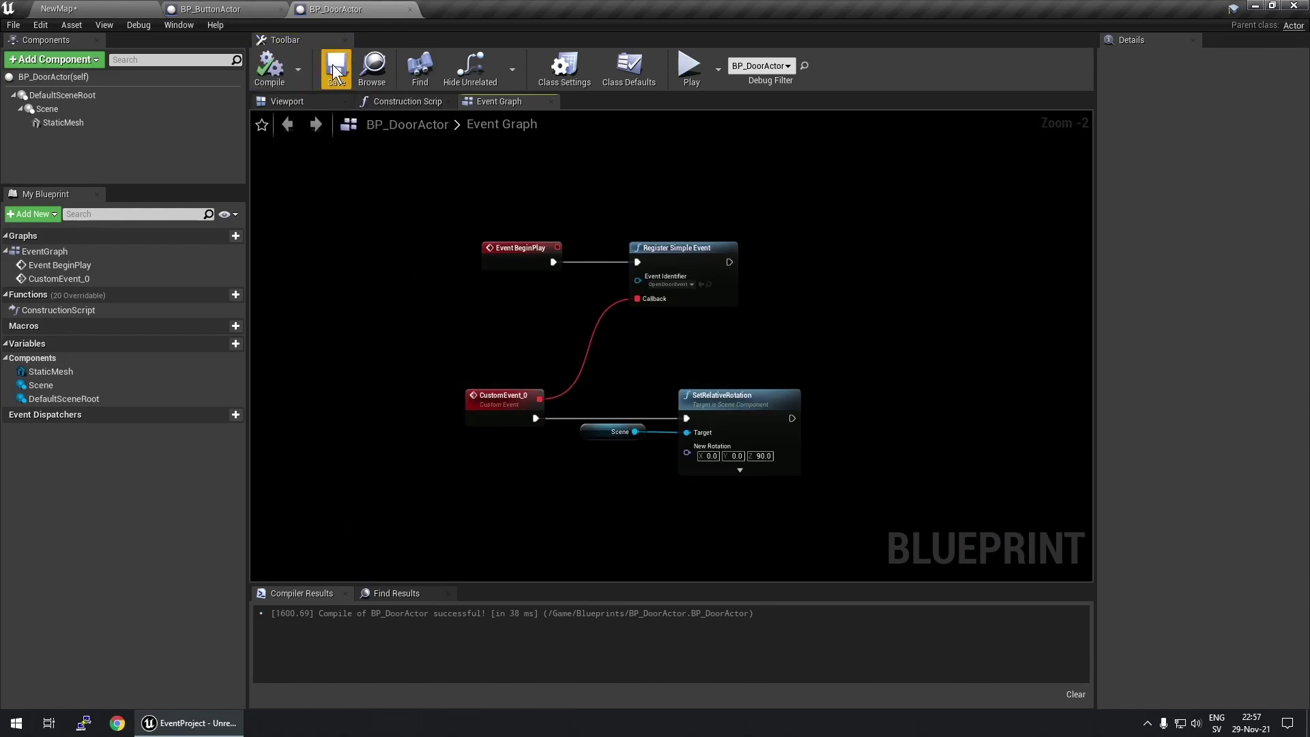
{"action": "left_click", "coordinate": [87, 8]}
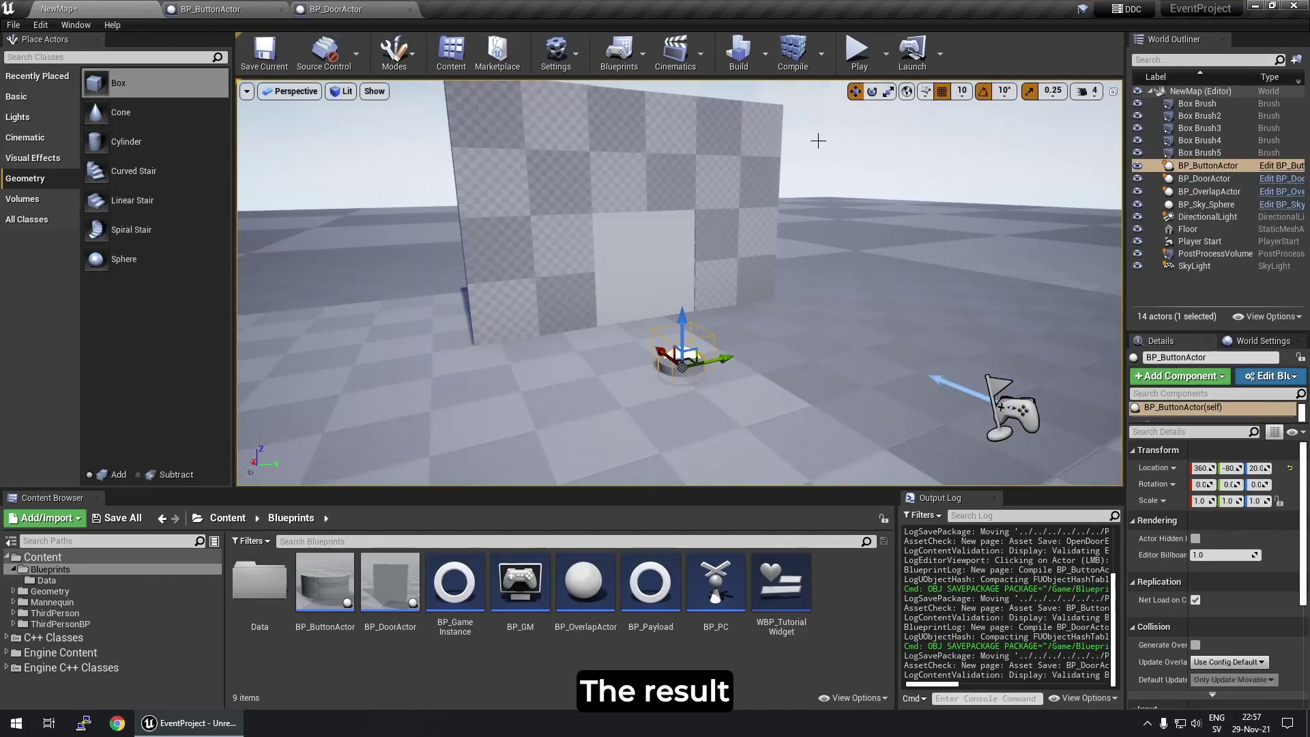
Step: Play NewMap and walk the character onto the round pressure plate and through the opened door
{"action": "left_click", "coordinate": [866, 55]}
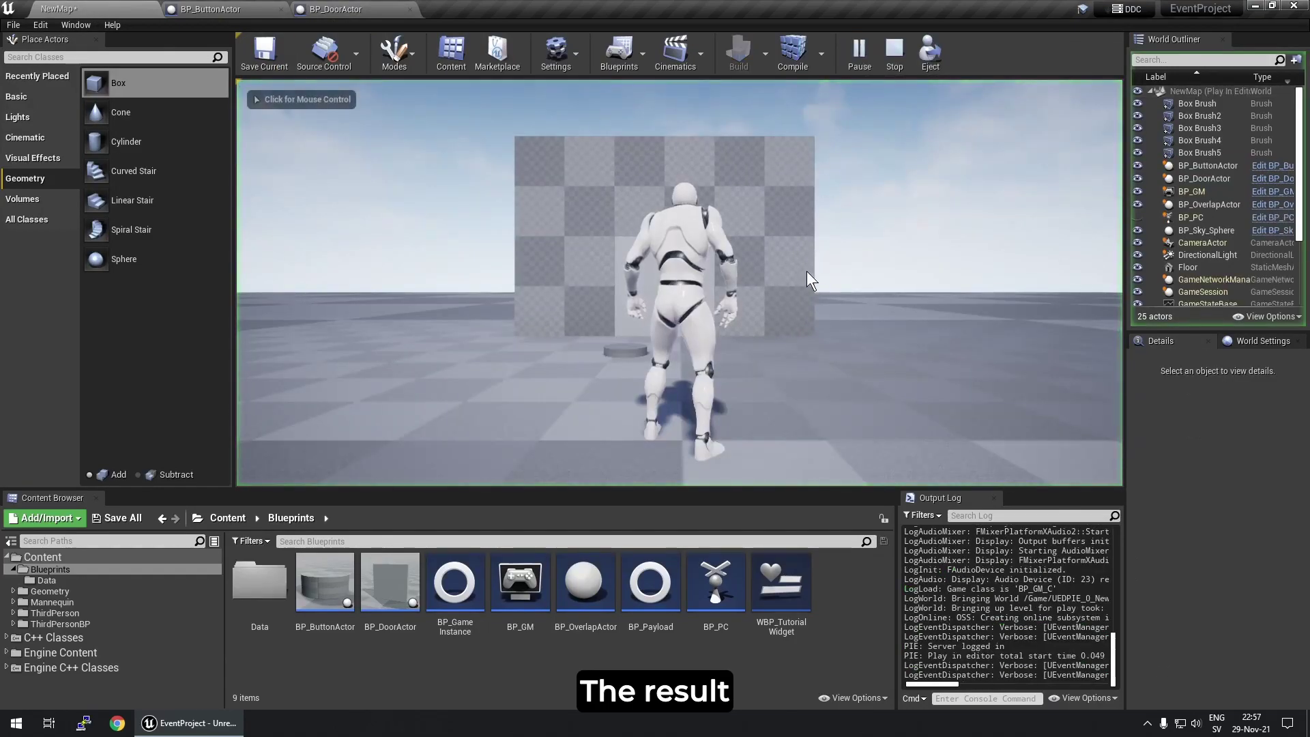
{"action": "key", "text": "w"}
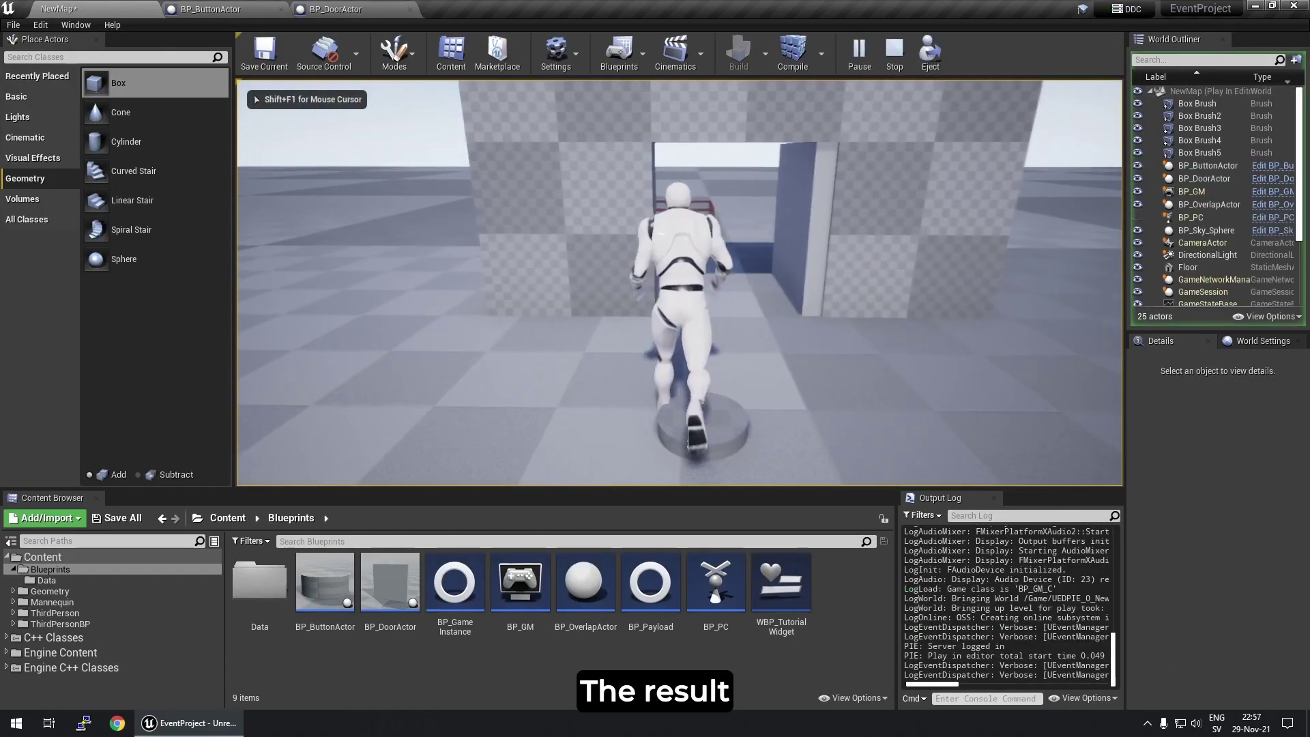
{"action": "key", "text": "w"}
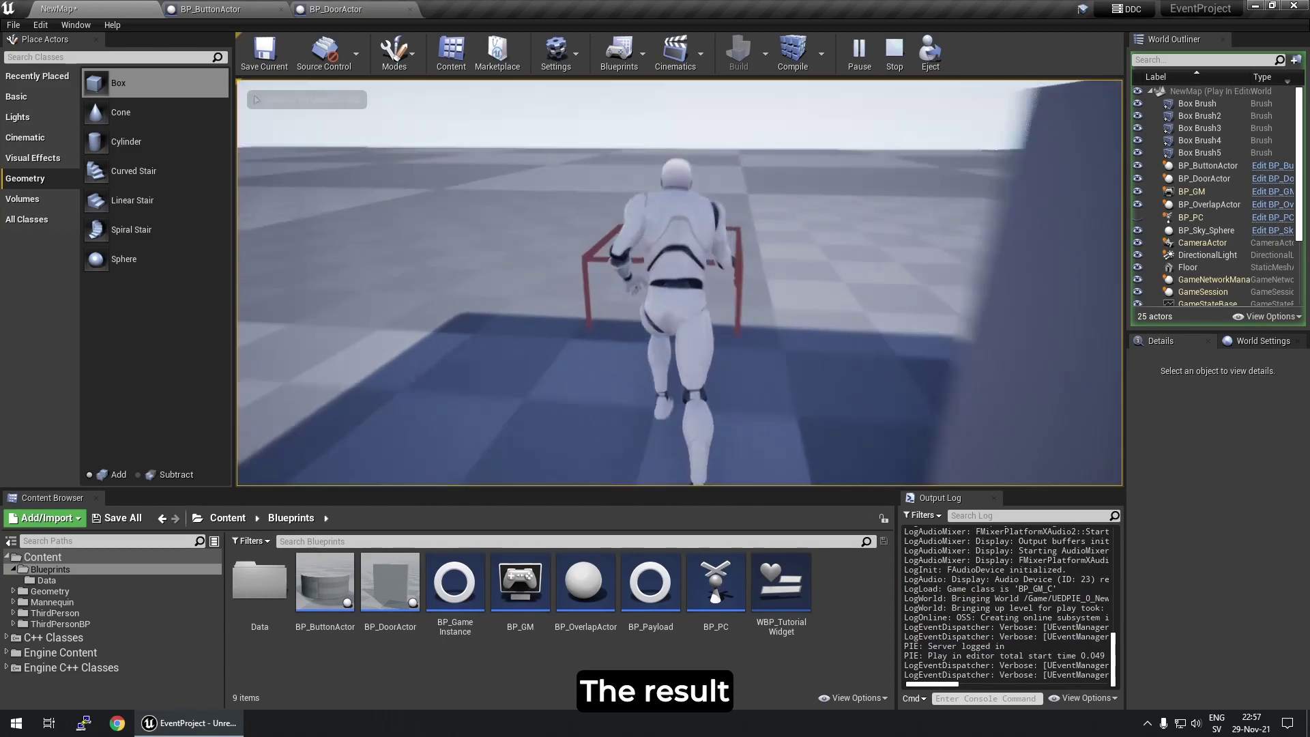